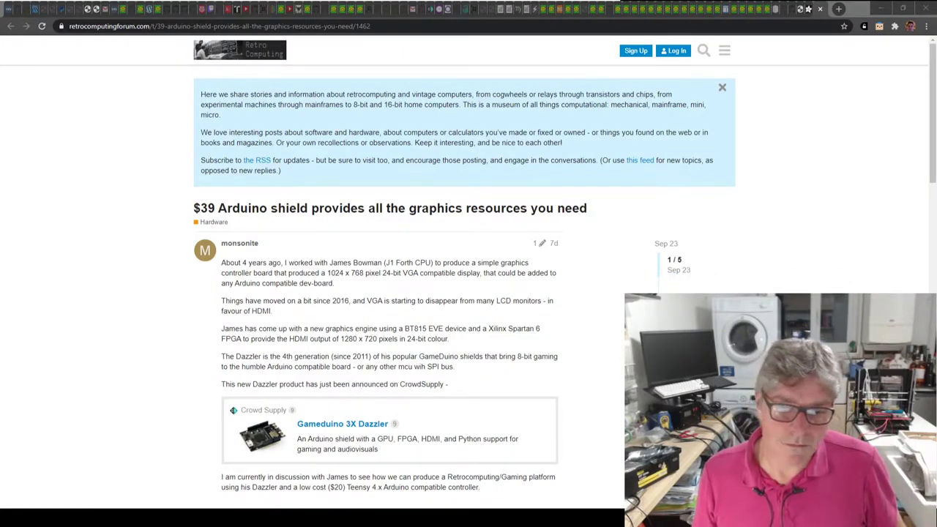
- In a new tab, enter 'github' and pick the folknology/amalgam repository suggestion
{"action": "left_click", "coordinate": [839, 8]}
{"action": "left_click", "coordinate": [816, 25]}
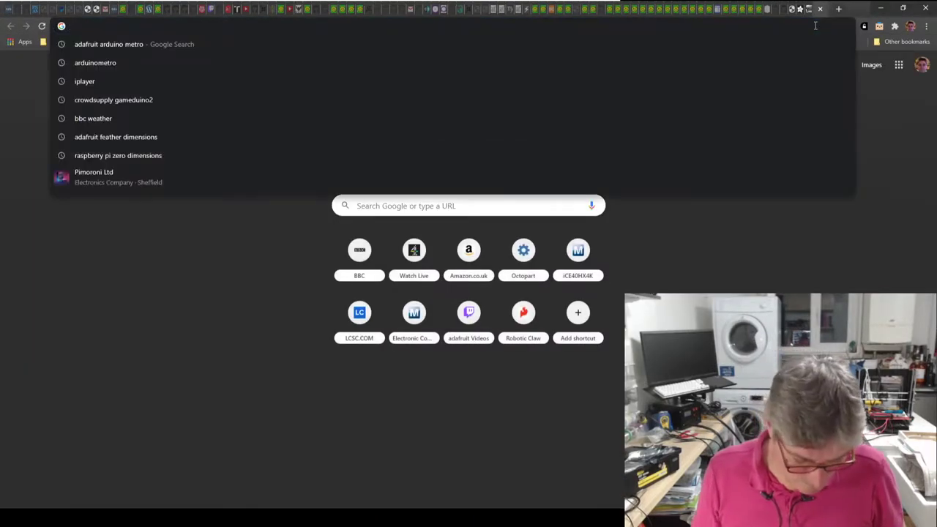
{"action": "type", "text": "github"}
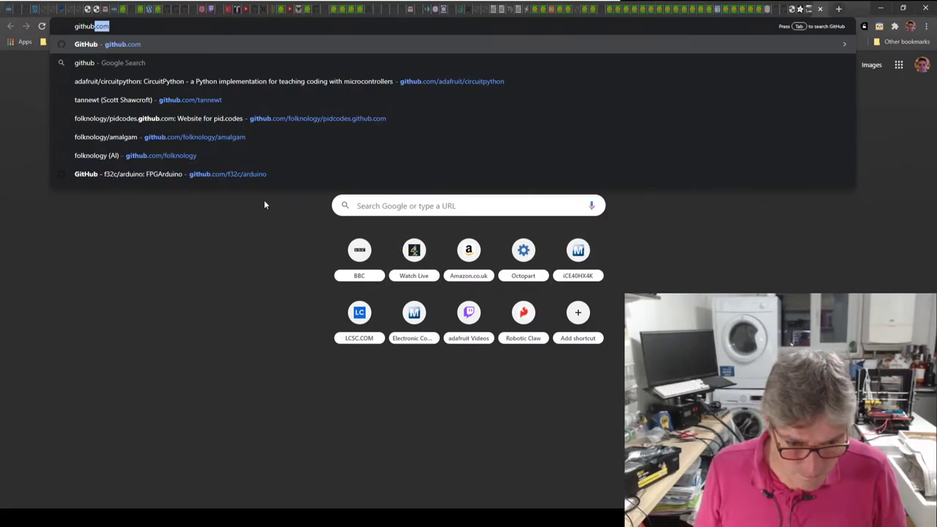
{"action": "left_click", "coordinate": [147, 140]}
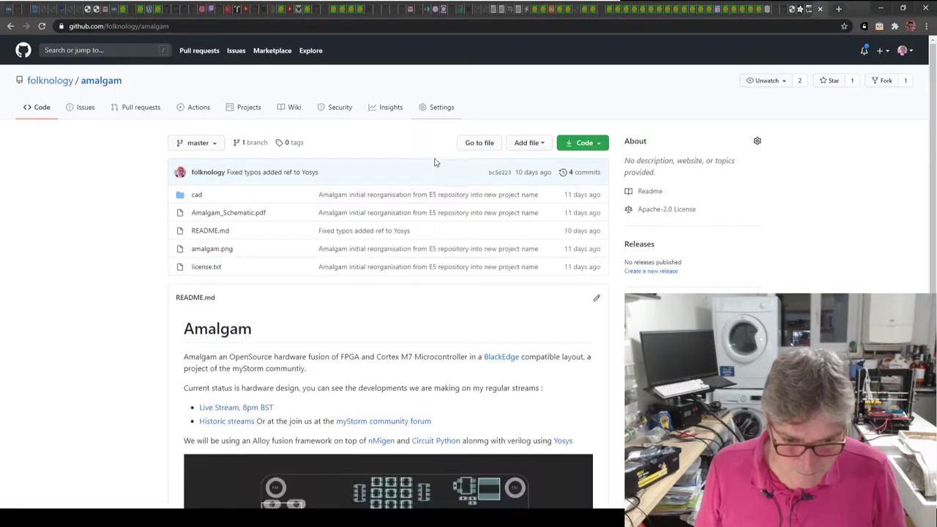
- Go through folknology's Repositories list to the BlackIceV repository and select its page URL
{"action": "scroll", "coordinate": [380, 179], "scroll_direction": "down", "scroll_amount": 3}
{"action": "scroll", "coordinate": [383, 182], "scroll_direction": "up", "scroll_amount": 3}
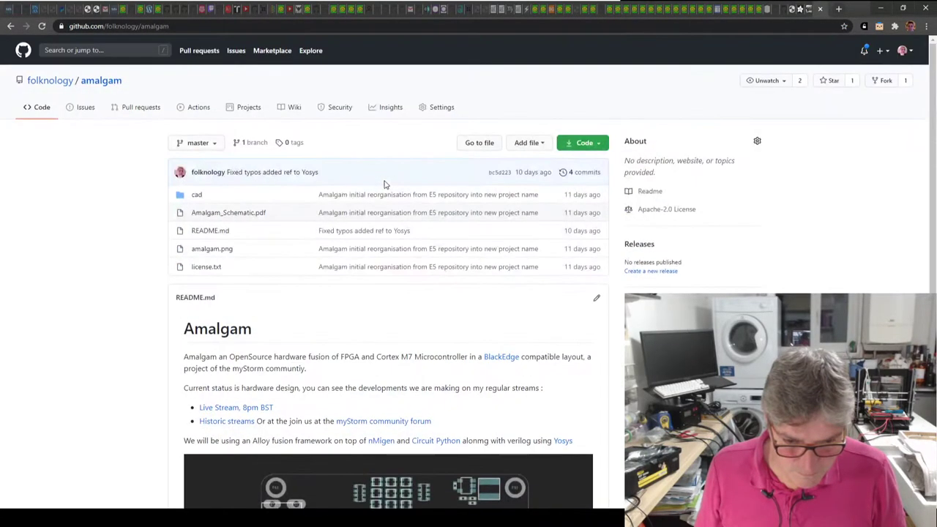
{"action": "left_click", "coordinate": [65, 83]}
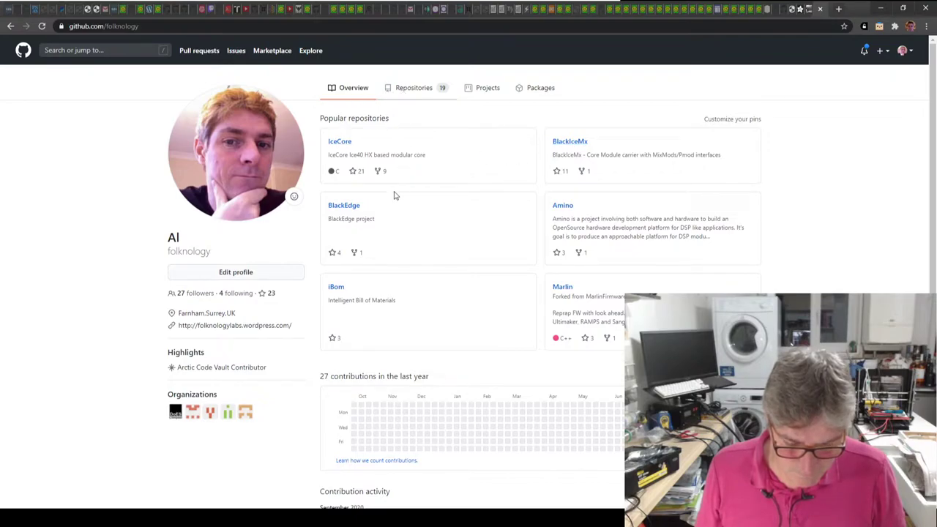
{"action": "left_click", "coordinate": [415, 90]}
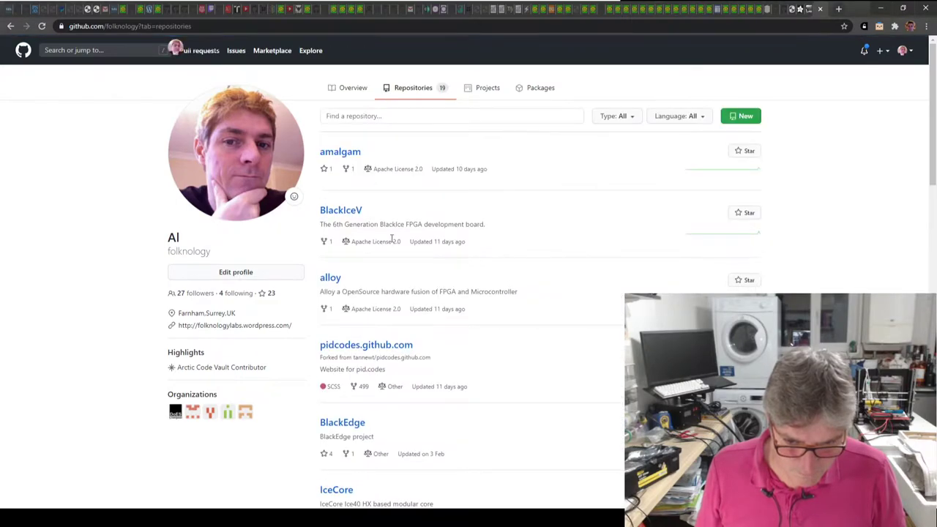
{"action": "left_click", "coordinate": [341, 211]}
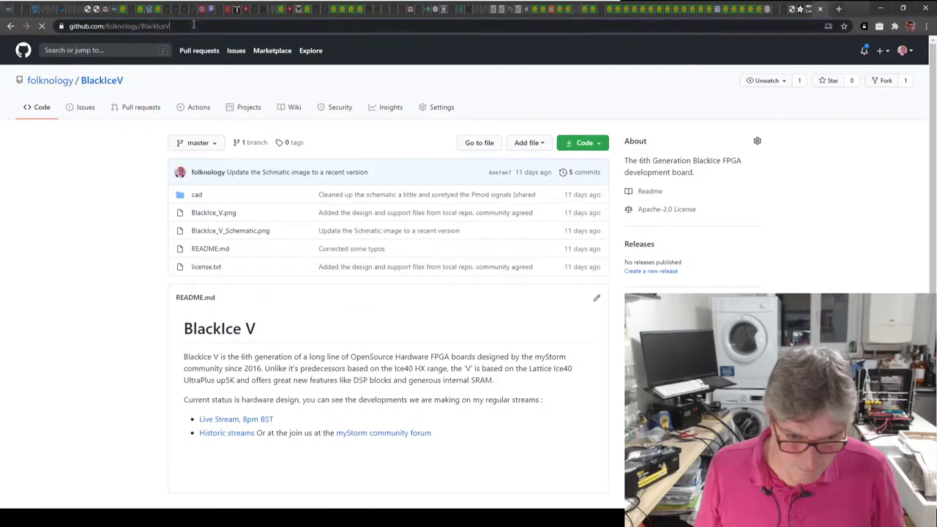
{"action": "left_click", "coordinate": [193, 24]}
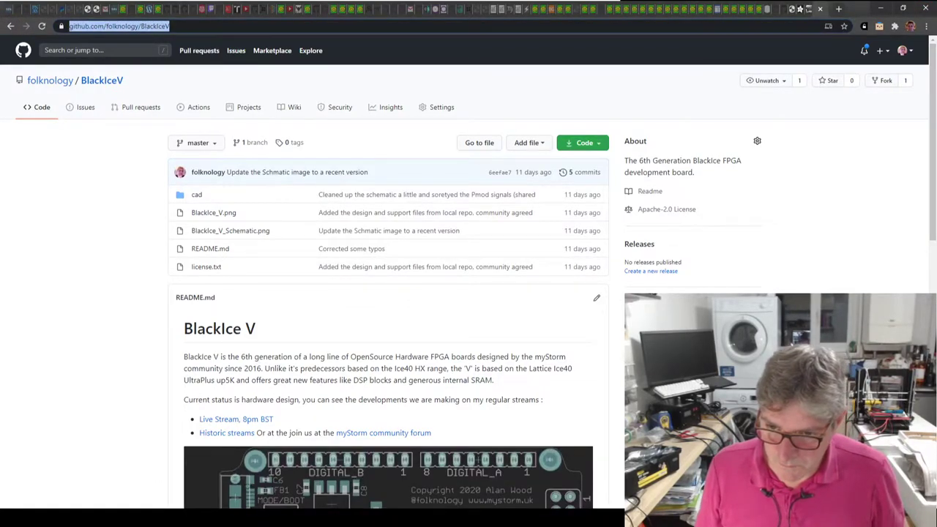
{"action": "key", "text": "alt+Tab"}
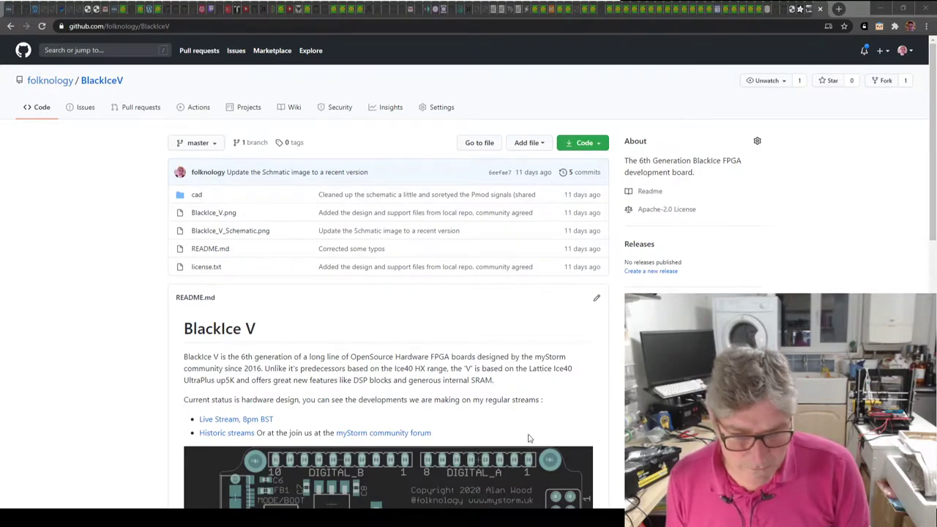
- Show the folknology profile's Repositories tab listing its 19 repositories
{"action": "left_click", "coordinate": [62, 83]}
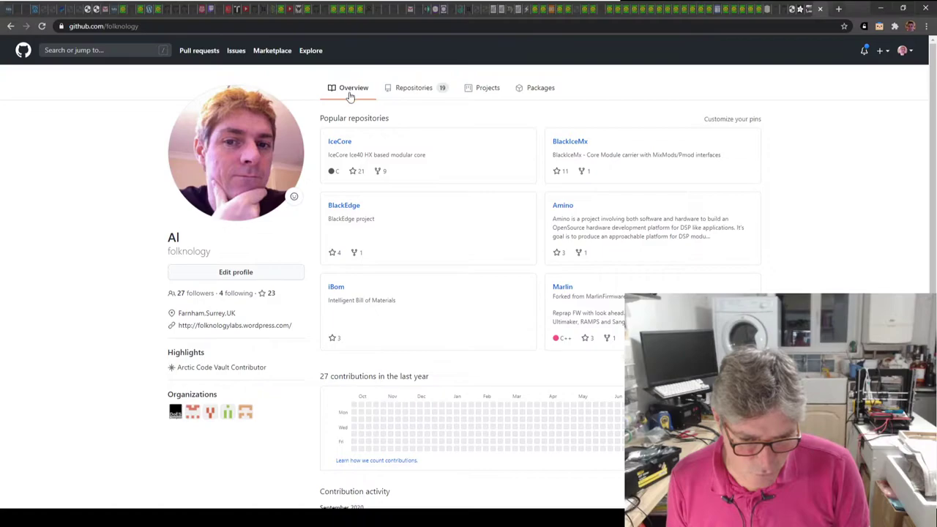
{"action": "left_click", "coordinate": [399, 88]}
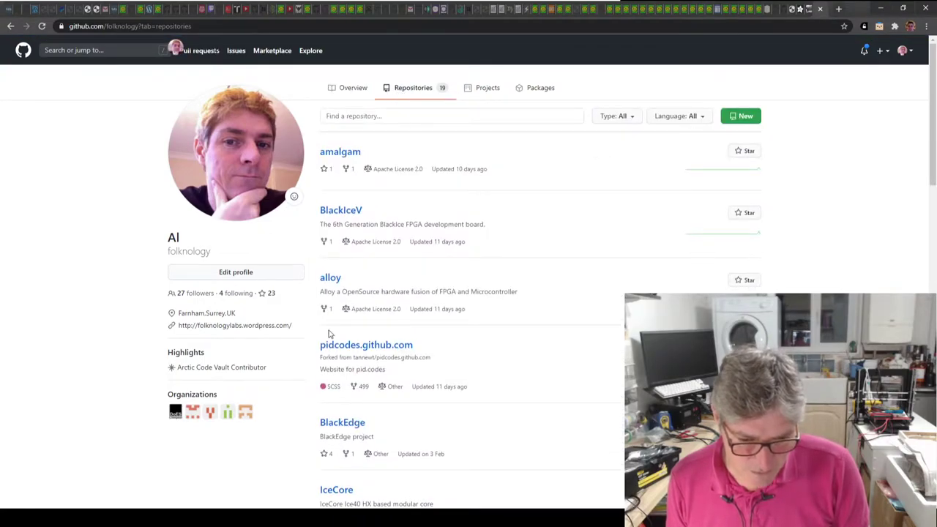
- Open the amalgam repository from the list and select its full web address
{"action": "left_click", "coordinate": [350, 154]}
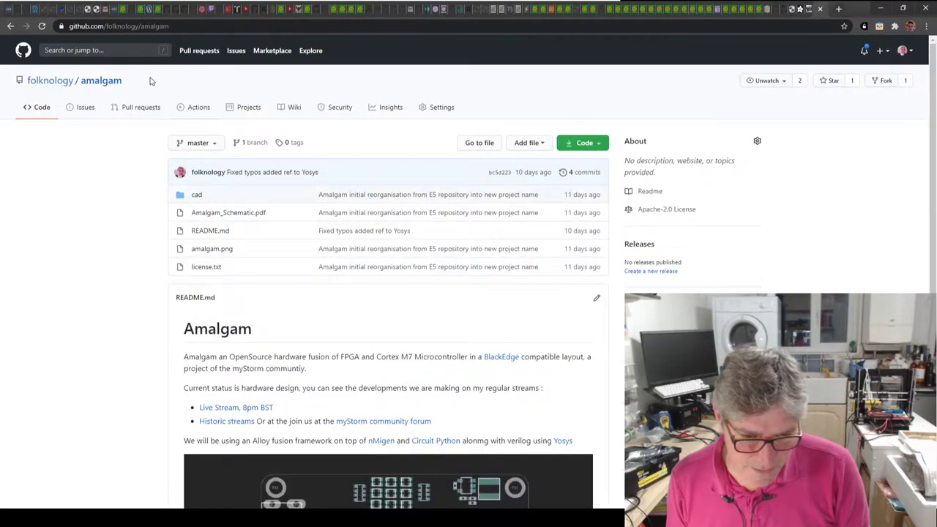
{"action": "left_click", "coordinate": [168, 26]}
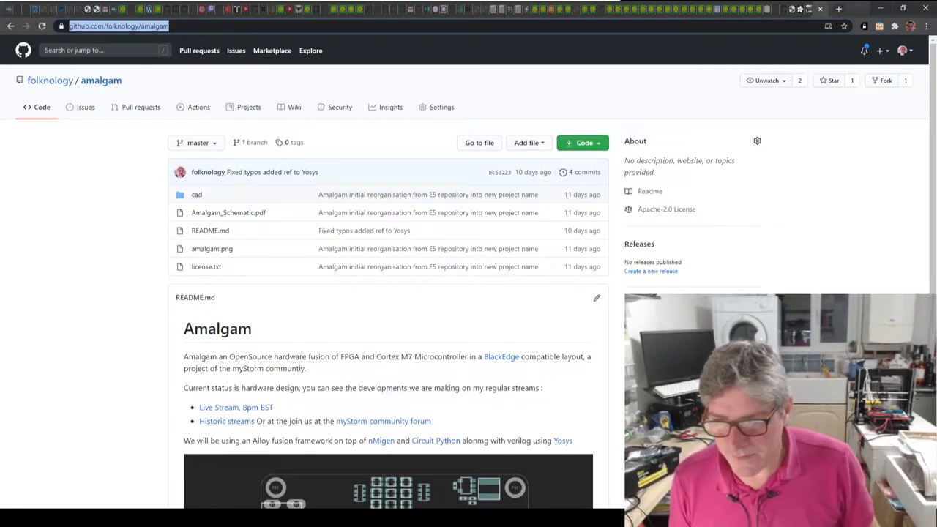
{"action": "key", "text": "alt+Tab"}
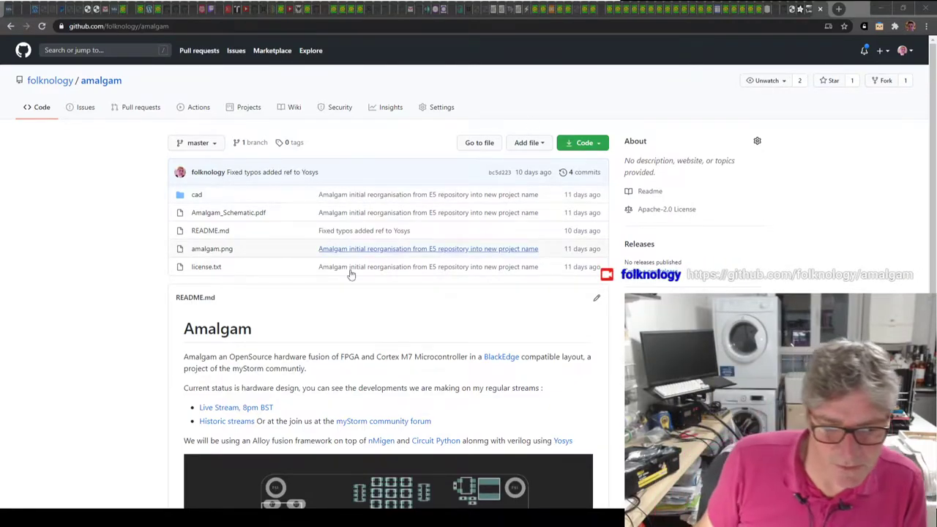
- Scroll the amalgam README to show the Amalgam heading and the myStorm board layout image
{"action": "scroll", "coordinate": [155, 293], "scroll_direction": "down", "scroll_amount": 5}
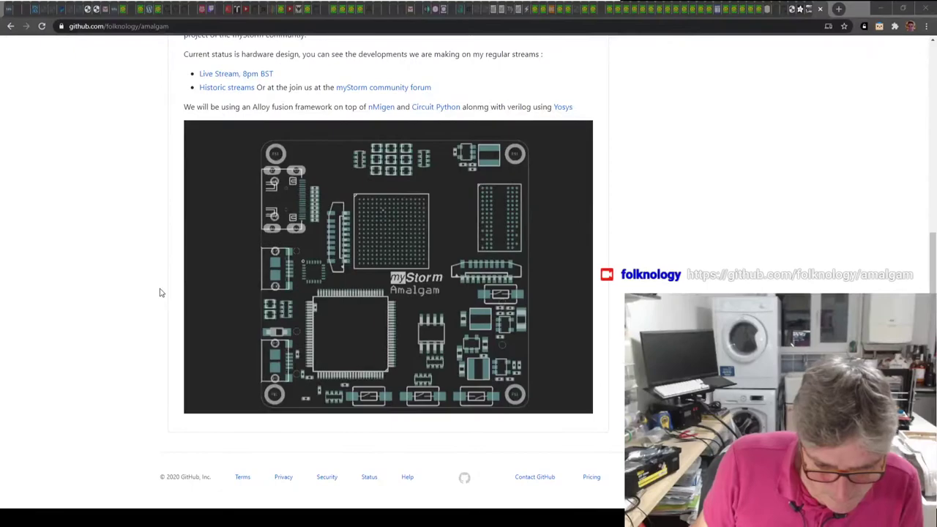
{"action": "scroll", "coordinate": [155, 292], "scroll_direction": "up", "scroll_amount": 2}
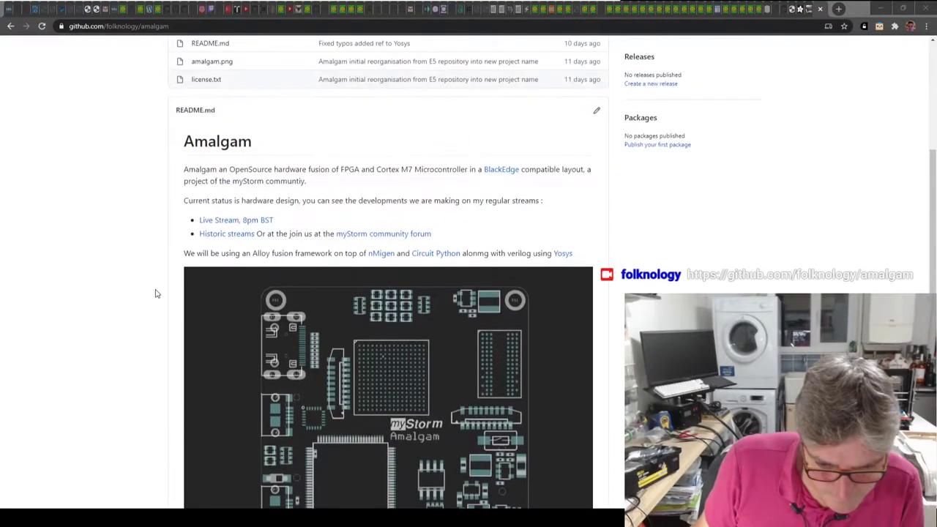
{"action": "scroll", "coordinate": [156, 293], "scroll_direction": "up", "scroll_amount": 2}
{"action": "scroll", "coordinate": [156, 292], "scroll_direction": "down", "scroll_amount": 4}
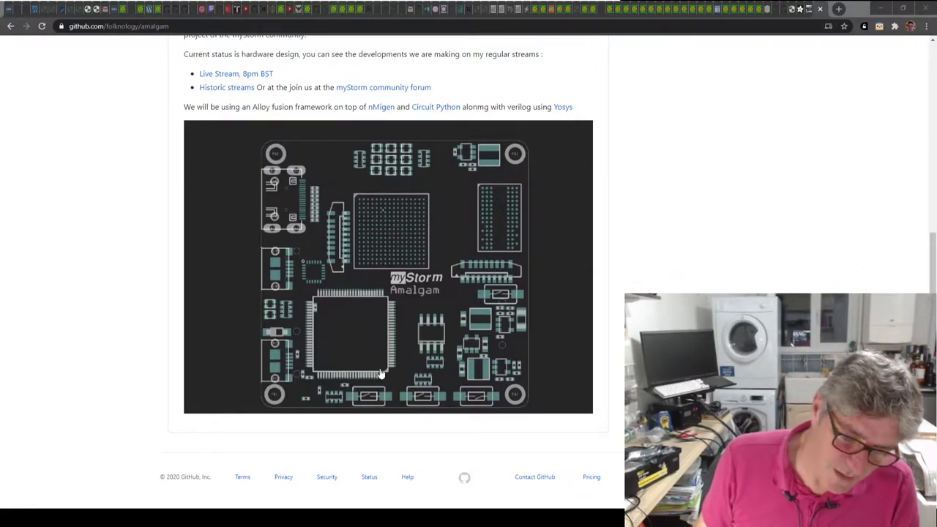
{"action": "scroll", "coordinate": [386, 369], "scroll_direction": "up", "scroll_amount": 2}
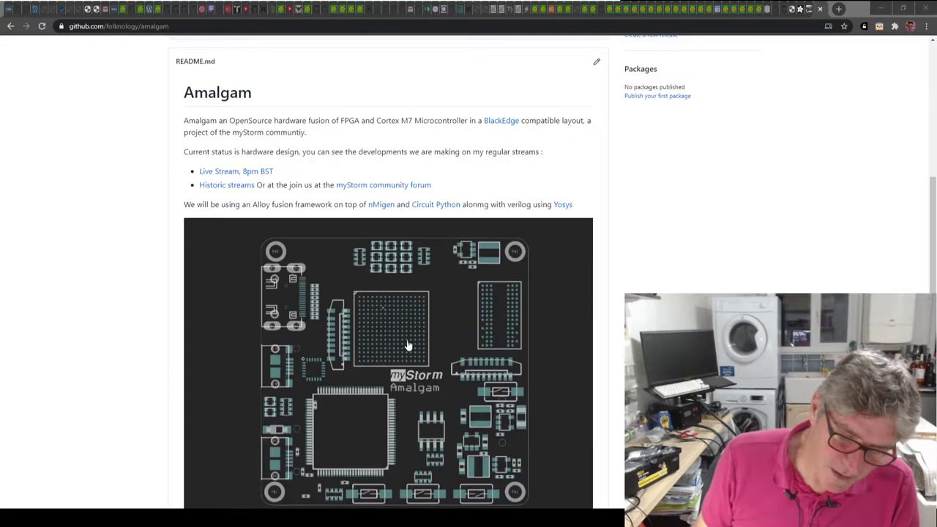
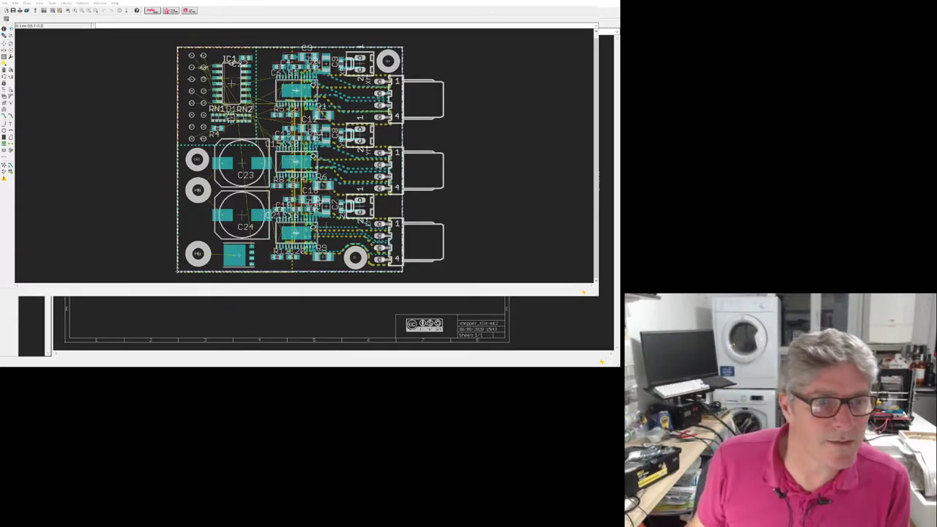
- Enlarge the board layout window so the BlackIce Mx PCB and its routed traces show bigger
{"action": "left_click_drag", "start_coordinate": [584, 292], "coordinate": [583, 505]}
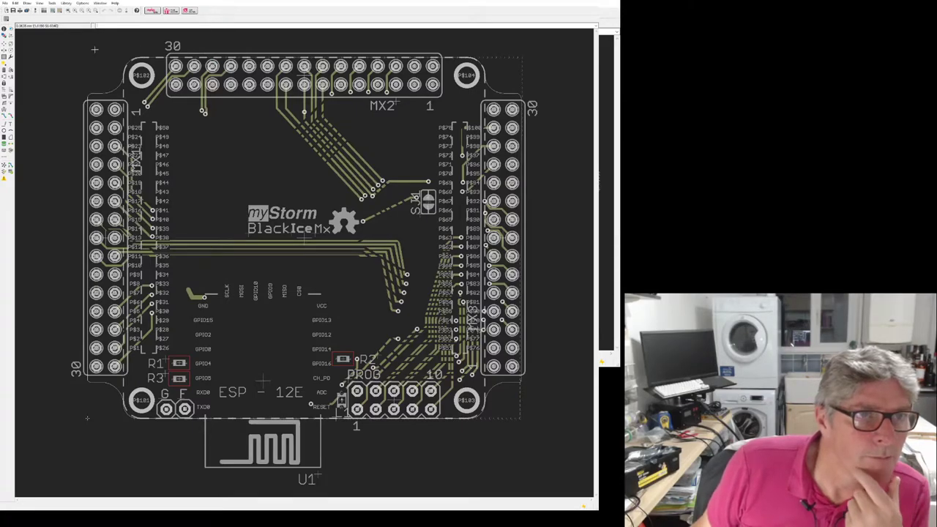
- Load the capacitor/driver board file through the File menu
{"action": "left_click", "coordinate": [12, 19]}
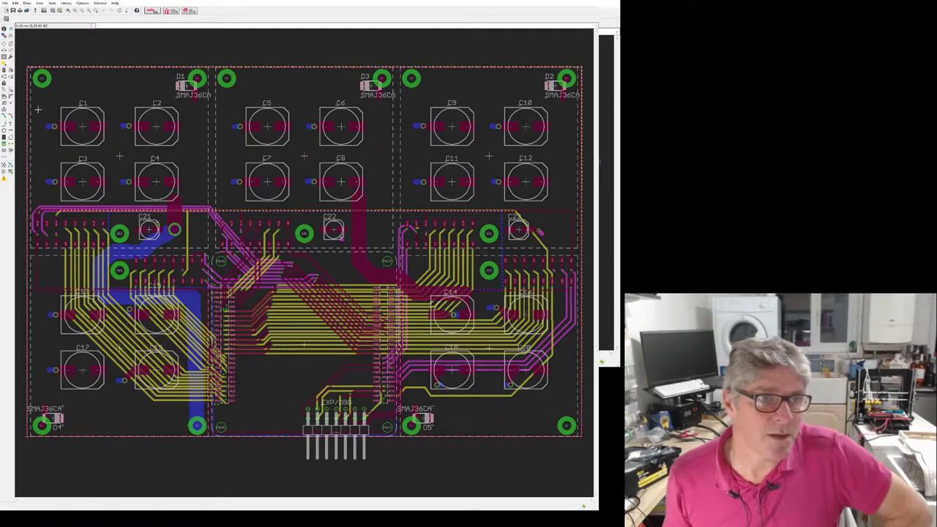
- Run Ratsnest to recalculate the airwires and fill the polygon copper pour across the board
{"action": "left_click", "coordinate": [6, 166]}
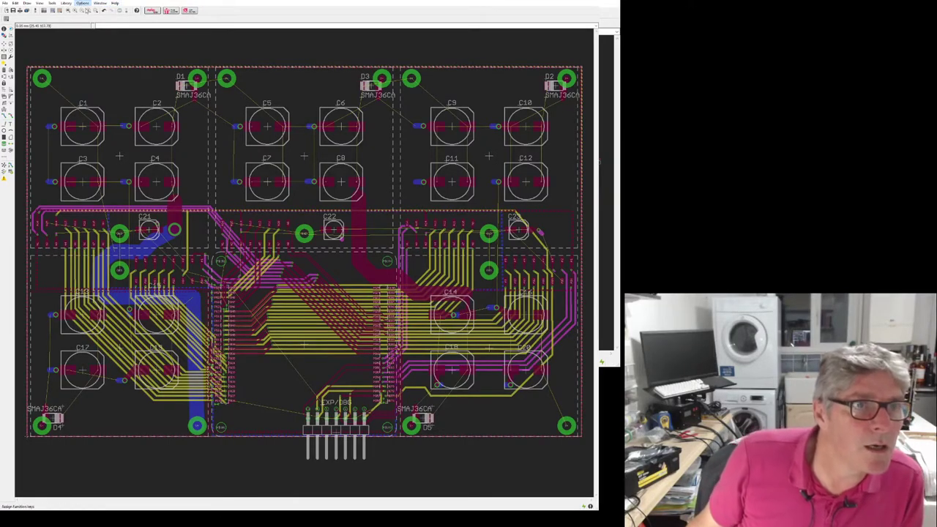
{"action": "left_click", "coordinate": [83, 4]}
{"action": "left_click", "coordinate": [90, 25]}
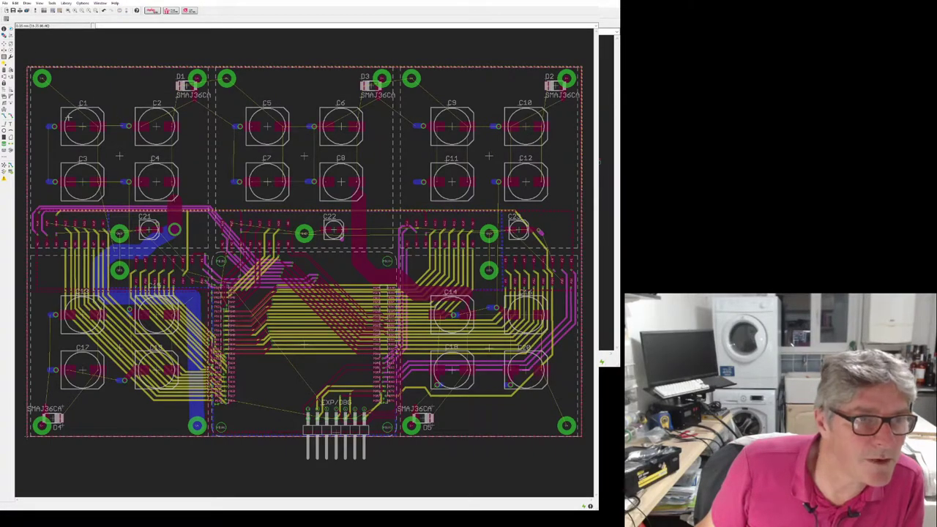
{"action": "left_click", "coordinate": [4, 166]}
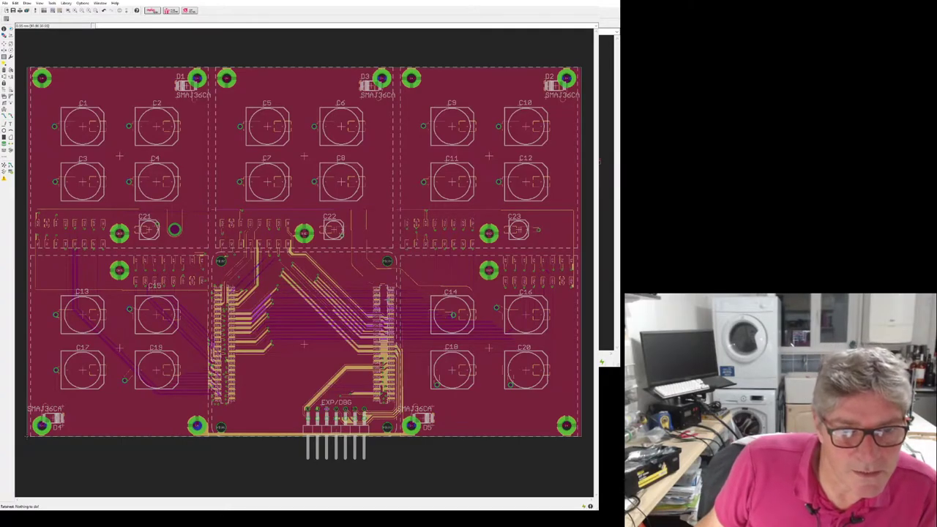
{"action": "scroll", "coordinate": [386, 300], "scroll_direction": "up", "scroll_amount": 2}
{"action": "scroll", "coordinate": [409, 299], "scroll_direction": "up", "scroll_amount": 4}
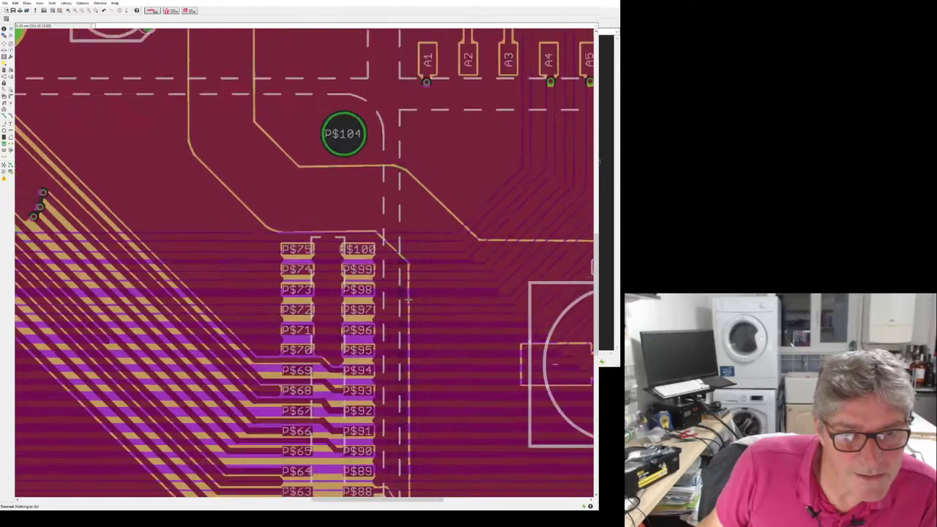
{"action": "scroll", "coordinate": [411, 229], "scroll_direction": "down", "scroll_amount": 4}
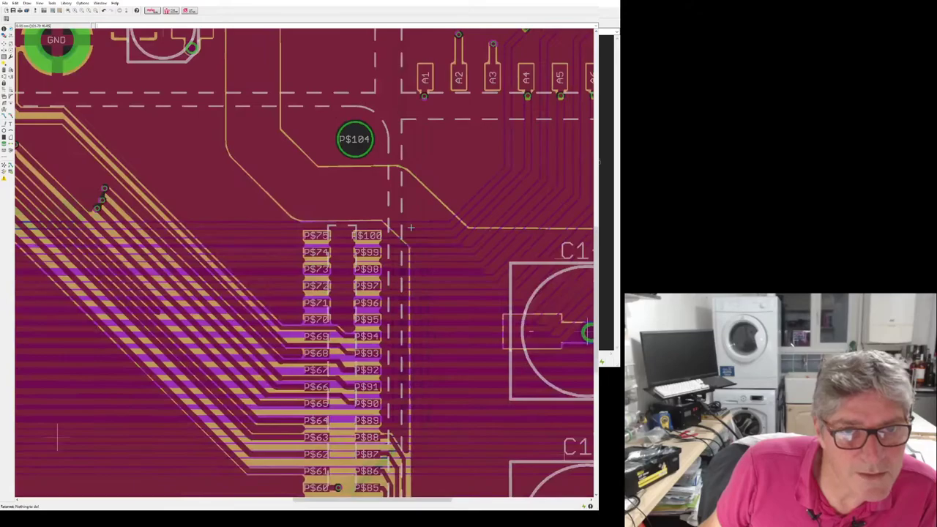
{"action": "scroll", "coordinate": [411, 228], "scroll_direction": "down", "scroll_amount": 2}
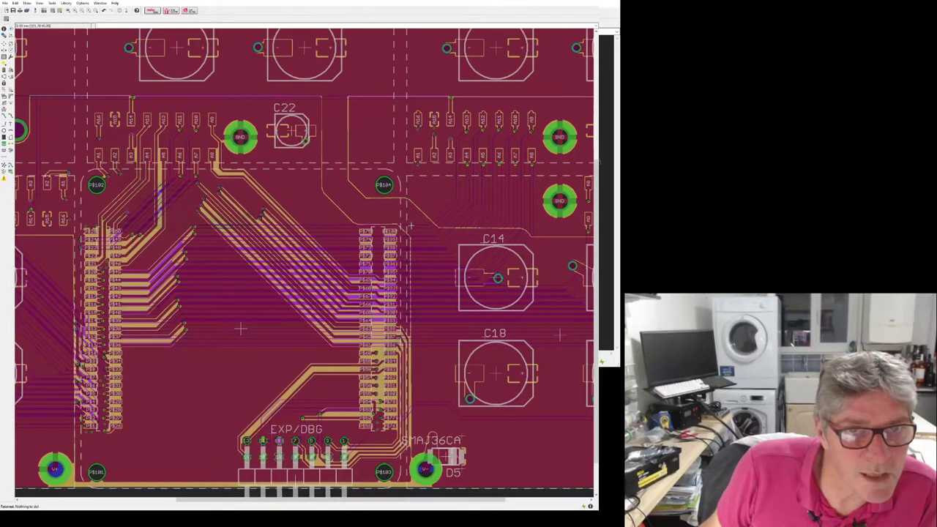
{"action": "scroll", "coordinate": [363, 96], "scroll_direction": "up", "scroll_amount": 3}
{"action": "scroll", "coordinate": [364, 97], "scroll_direction": "up", "scroll_amount": 1}
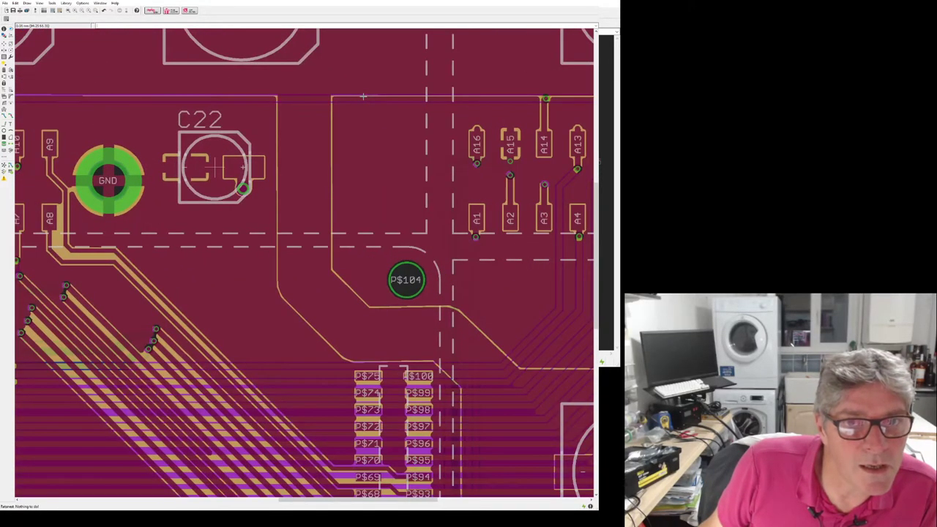
{"action": "scroll", "coordinate": [367, 96], "scroll_direction": "up", "scroll_amount": 3}
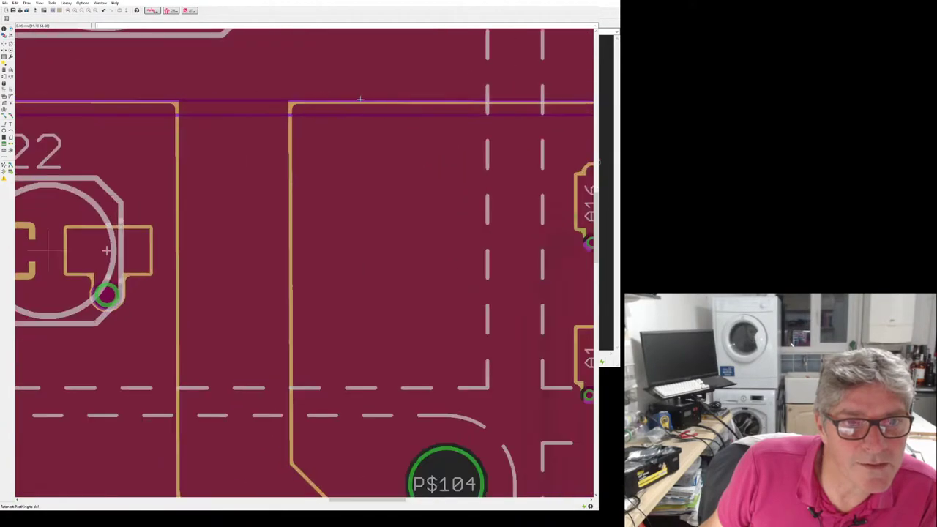
{"action": "scroll", "coordinate": [370, 89], "scroll_direction": "down", "scroll_amount": 5}
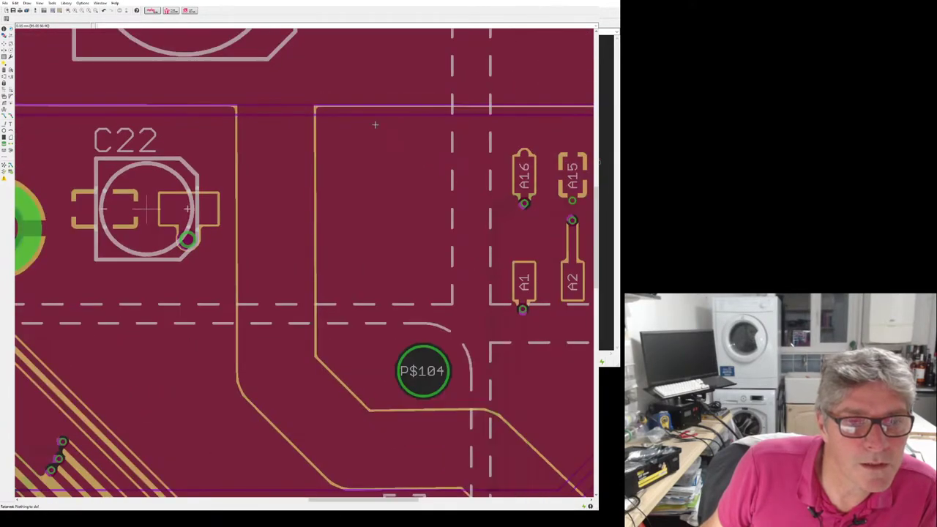
{"action": "scroll", "coordinate": [338, 182], "scroll_direction": "down", "scroll_amount": 6}
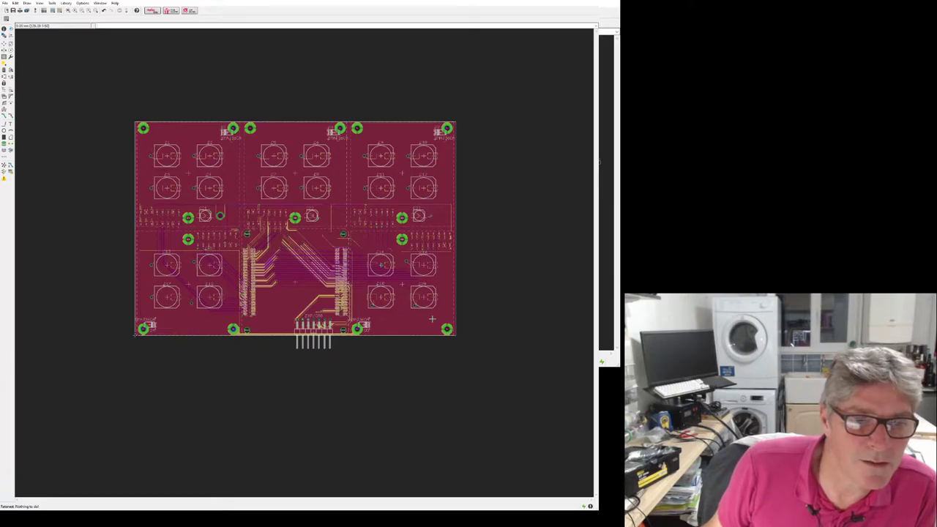
{"action": "scroll", "coordinate": [406, 282], "scroll_direction": "up", "scroll_amount": 2}
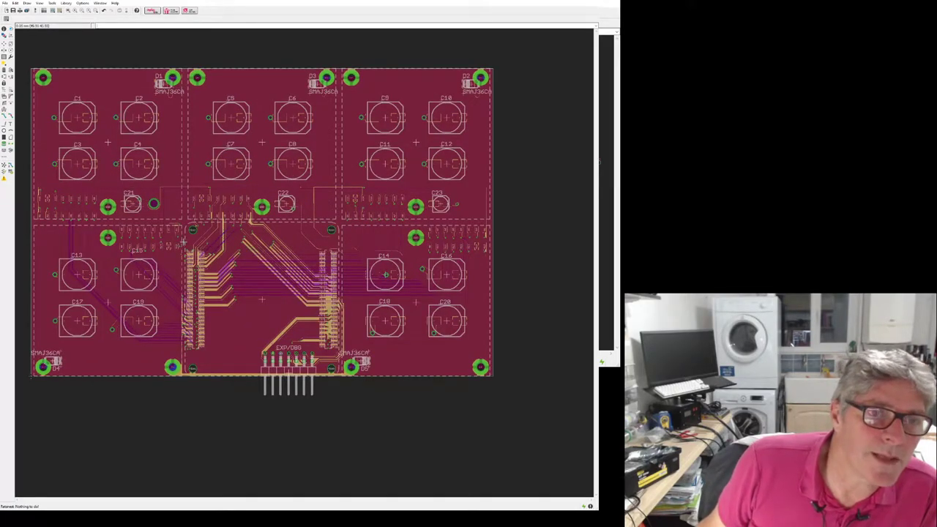
{"action": "scroll", "coordinate": [183, 242], "scroll_direction": "down", "scroll_amount": 1}
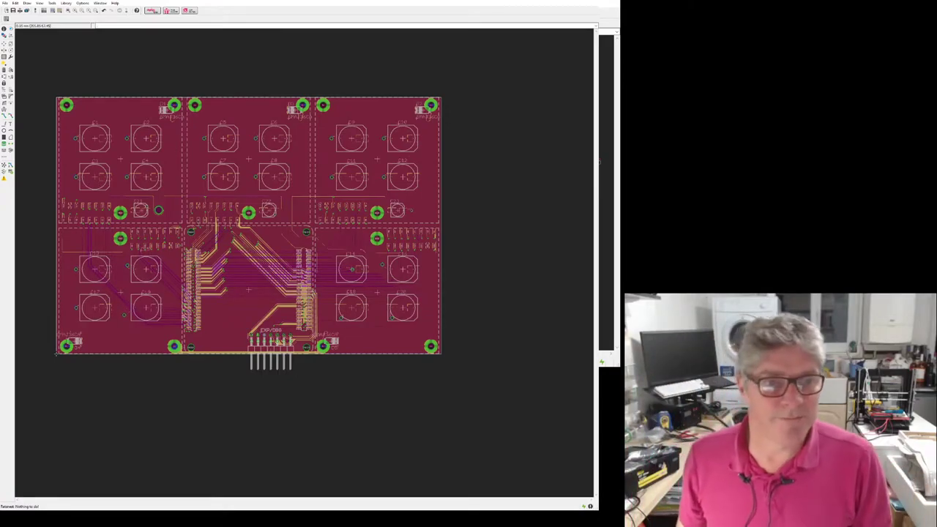
{"action": "scroll", "coordinate": [442, 189], "scroll_direction": "down", "scroll_amount": 1}
{"action": "scroll", "coordinate": [442, 189], "scroll_direction": "down", "scroll_amount": 1}
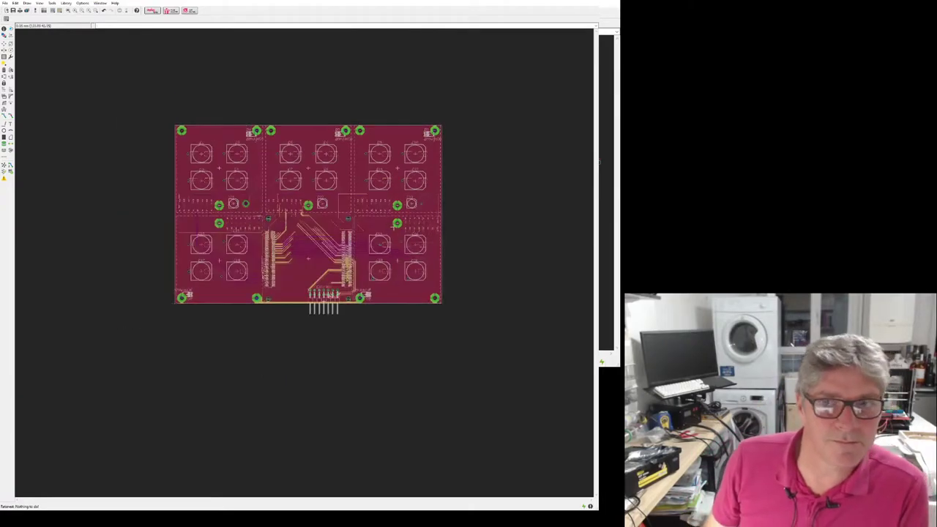
{"action": "scroll", "coordinate": [370, 205], "scroll_direction": "up", "scroll_amount": 2}
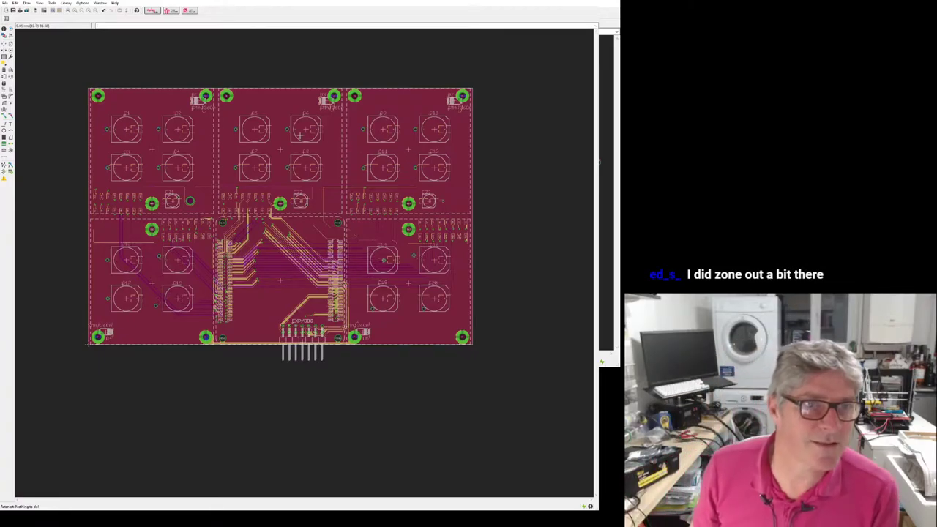
{"action": "scroll", "coordinate": [282, 74], "scroll_direction": "up", "scroll_amount": 2}
{"action": "scroll", "coordinate": [109, 78], "scroll_direction": "down", "scroll_amount": 2}
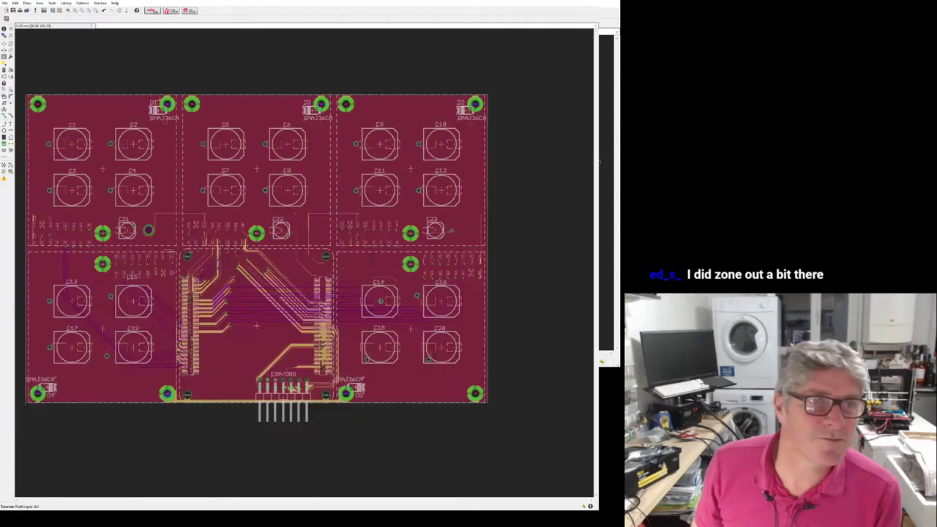
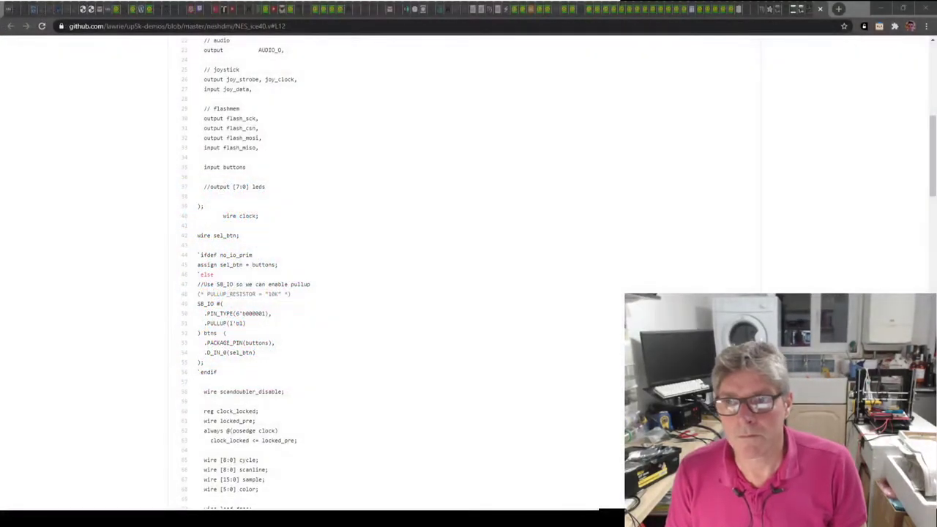
- Close the NES_ice40.v GitHub tab to return to the 1BitSquared product listing
{"action": "scroll", "coordinate": [417, 237], "scroll_direction": "up", "scroll_amount": 4}
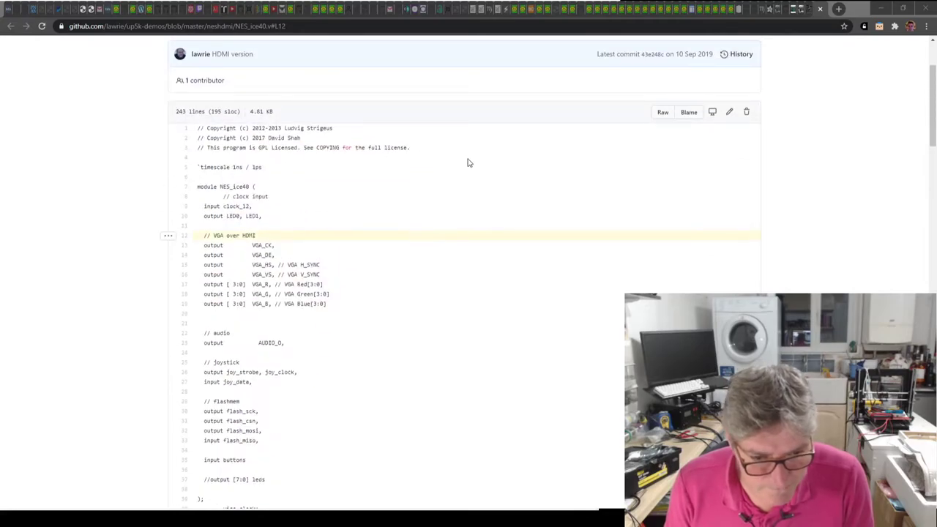
{"action": "scroll", "coordinate": [469, 163], "scroll_direction": "up", "scroll_amount": 2}
{"action": "scroll", "coordinate": [468, 167], "scroll_direction": "down", "scroll_amount": 2}
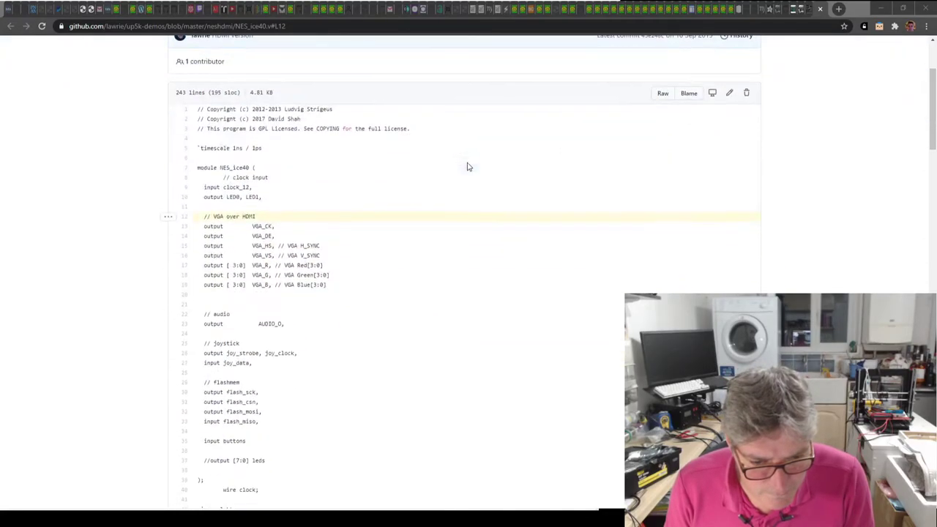
{"action": "left_click", "coordinate": [822, 8]}
- Open the Pmod Digital Video Interface product page from the 1BitSquared listing
{"action": "scroll", "coordinate": [362, 322], "scroll_direction": "down", "scroll_amount": 4}
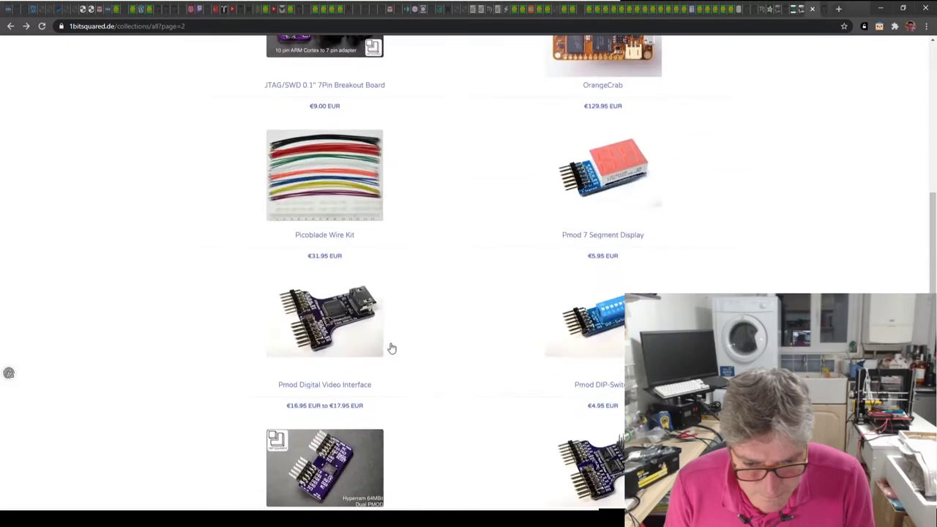
{"action": "left_click", "coordinate": [319, 337]}
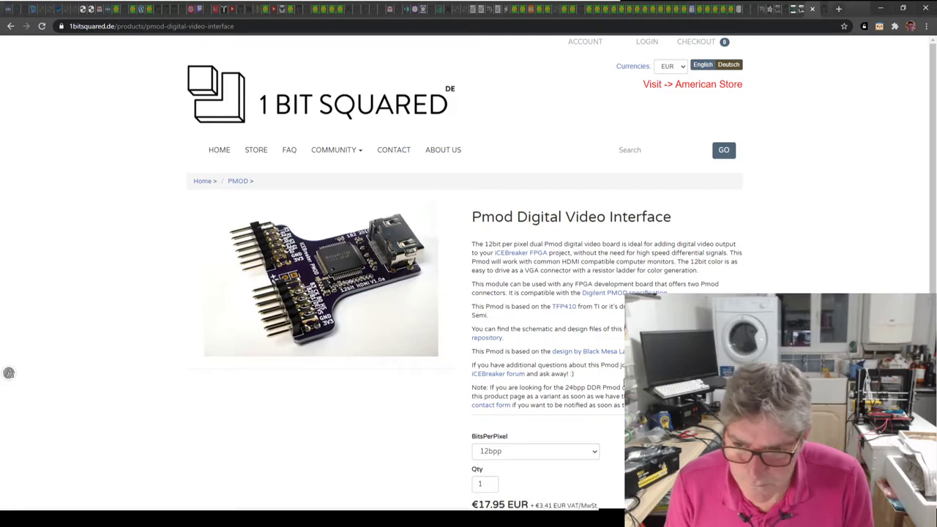
{"action": "scroll", "coordinate": [9, 373], "scroll_direction": "down", "scroll_amount": 2}
{"action": "scroll", "coordinate": [9, 373], "scroll_direction": "up", "scroll_amount": 2}
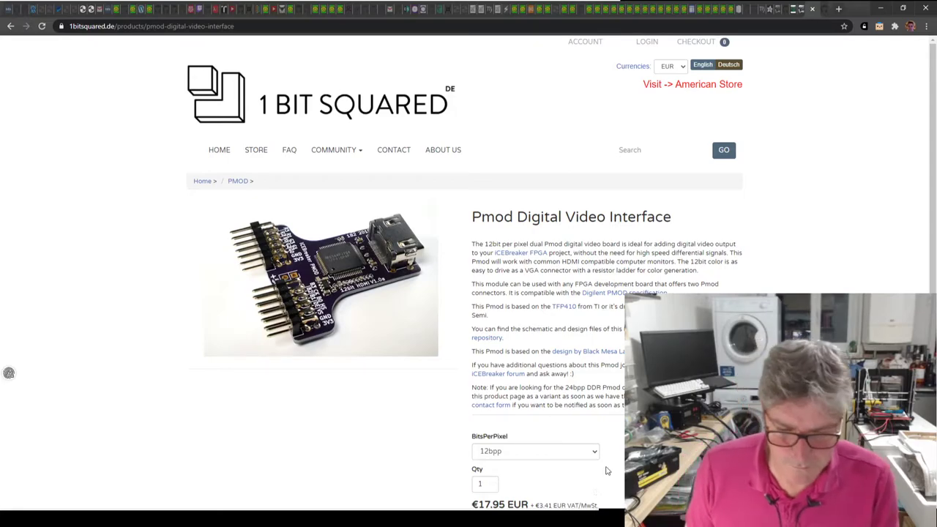
{"action": "scroll", "coordinate": [544, 306], "scroll_direction": "down", "scroll_amount": 3}
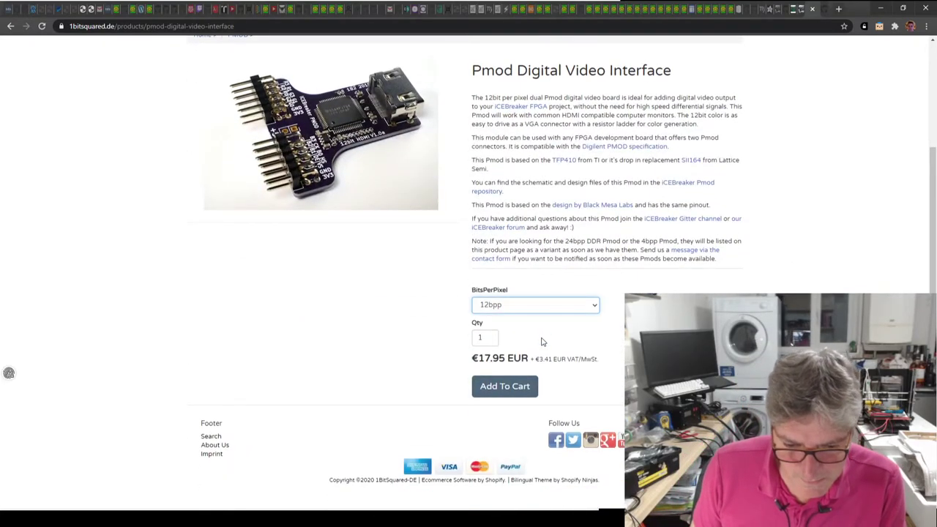
- Change the BitsPerPixel variant from 4bpp to 24bpp-DDR, which shows as sold out
{"action": "key", "text": "Down"}
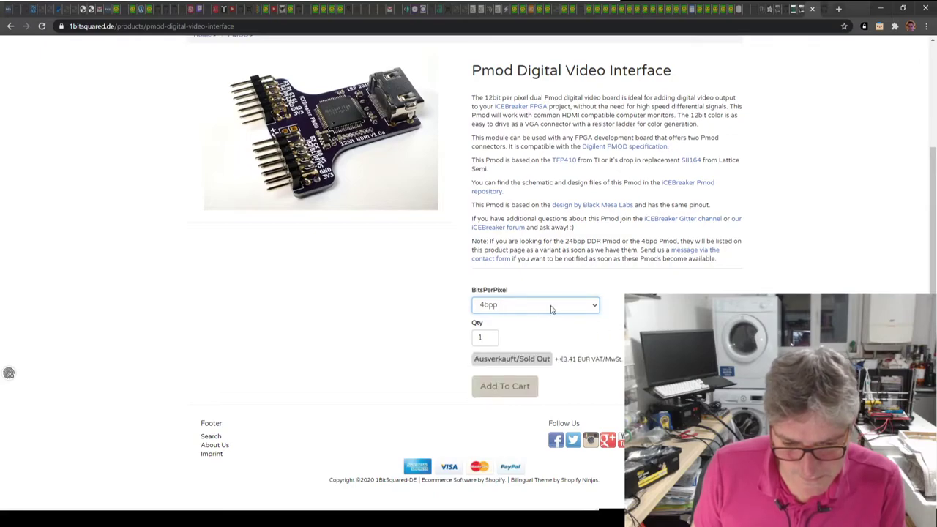
{"action": "scroll", "coordinate": [604, 304], "scroll_direction": "up", "scroll_amount": 2}
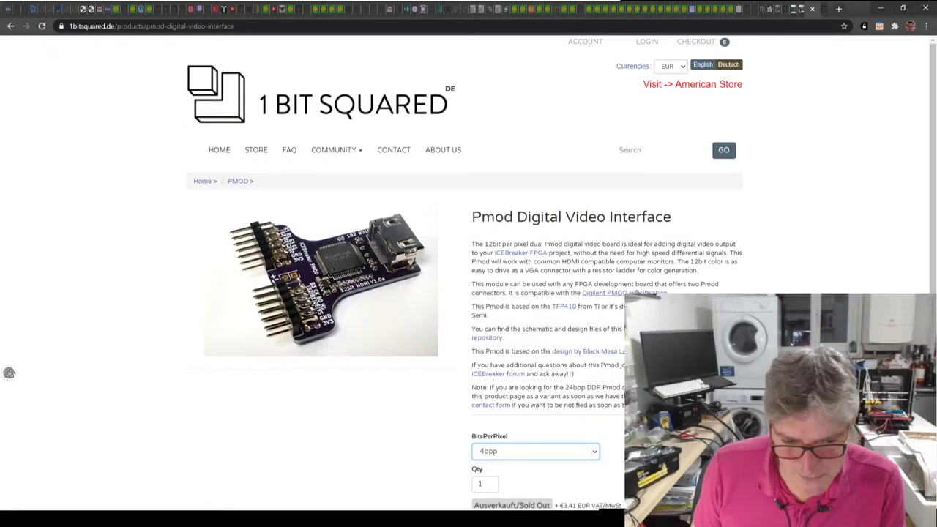
{"action": "scroll", "coordinate": [635, 291], "scroll_direction": "down", "scroll_amount": 2}
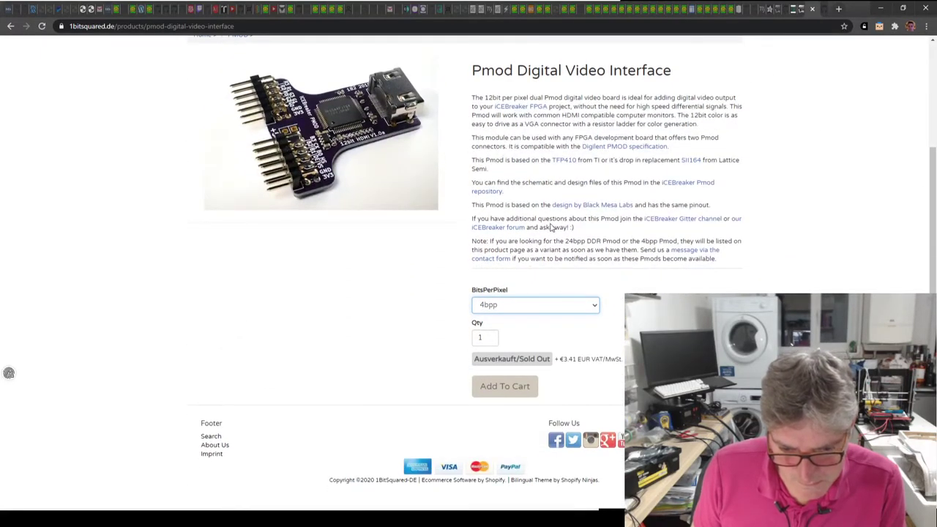
{"action": "left_click", "coordinate": [558, 305]}
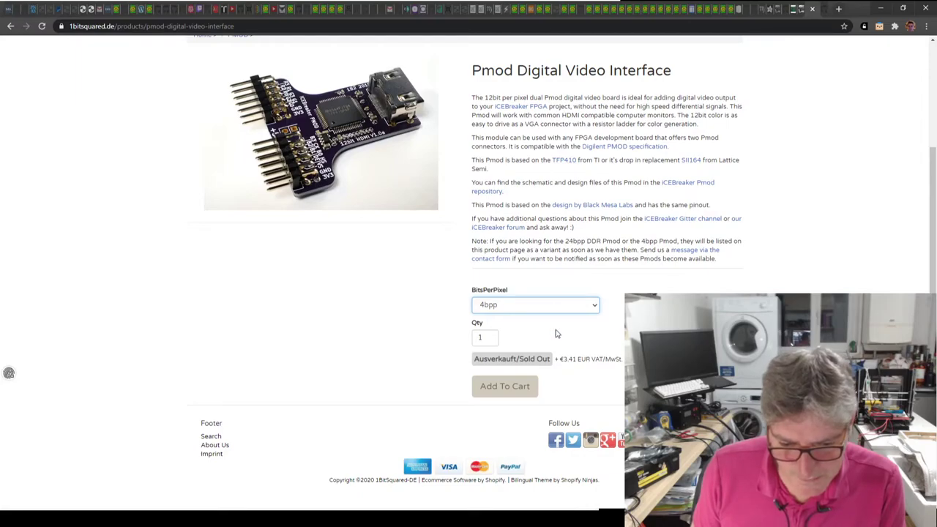
{"action": "left_click", "coordinate": [555, 334]}
{"action": "left_click", "coordinate": [554, 305]}
{"action": "left_click", "coordinate": [557, 334]}
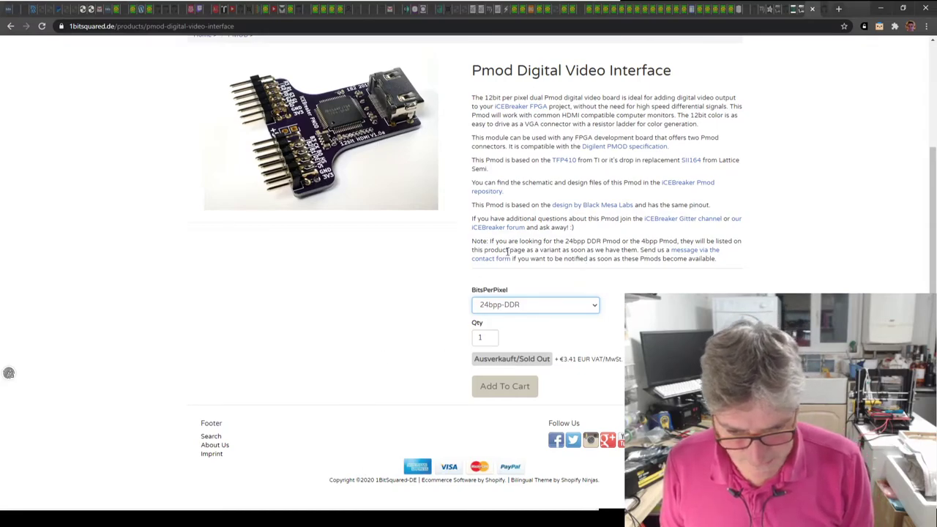
{"action": "scroll", "coordinate": [510, 250], "scroll_direction": "up", "scroll_amount": 1}
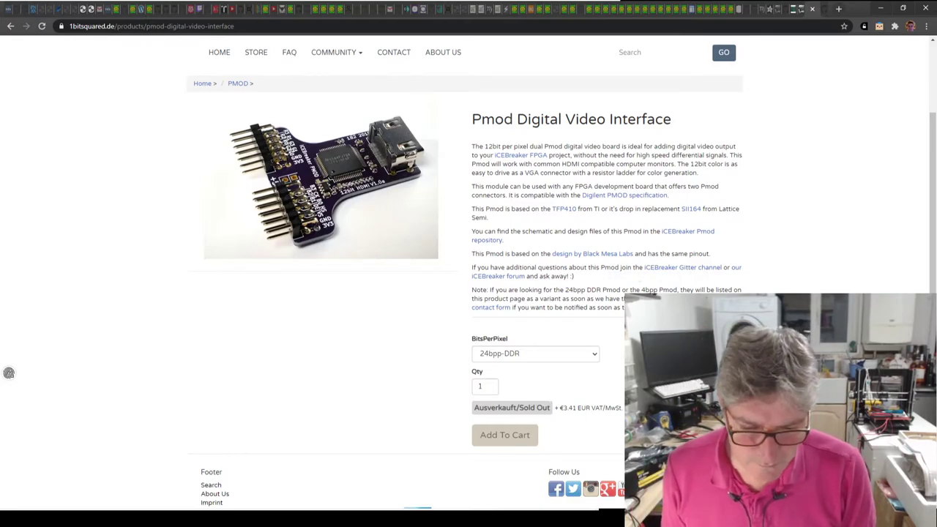
{"action": "scroll", "coordinate": [468, 278], "scroll_direction": "up", "scroll_amount": 2}
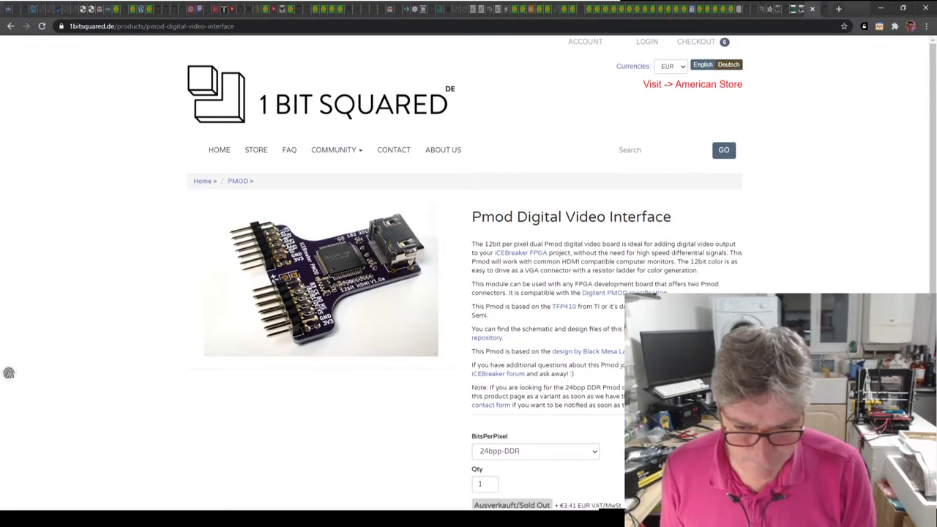
{"action": "scroll", "coordinate": [468, 278], "scroll_direction": "down", "scroll_amount": 3}
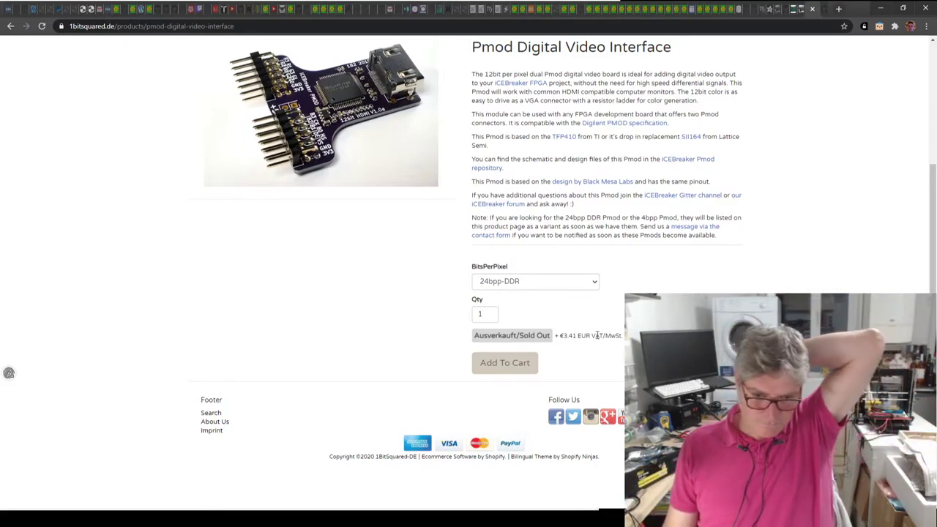
{"action": "scroll", "coordinate": [598, 317], "scroll_direction": "up", "scroll_amount": 3}
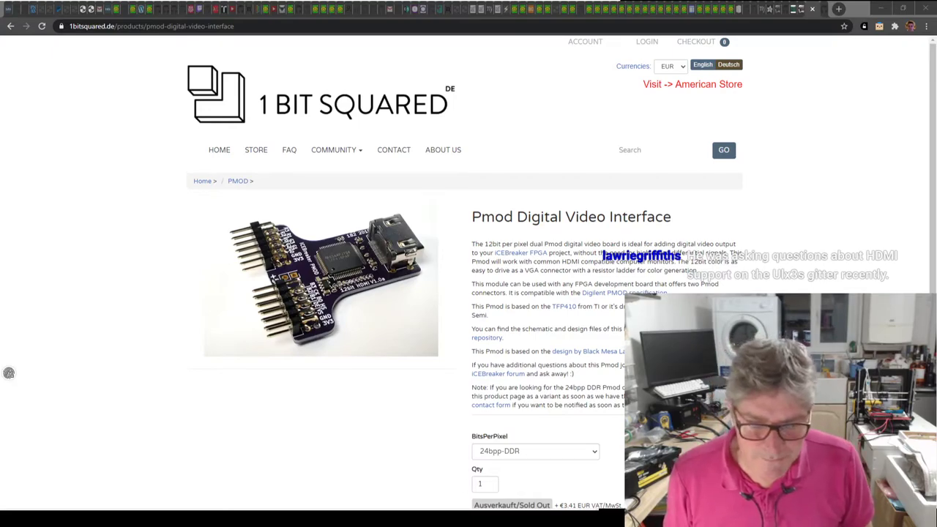
- Search Google for gw1nr-9 in a new tab and open the EPSGlobal GW1NR-9 family page
{"action": "left_click", "coordinate": [839, 8]}
{"action": "left_click", "coordinate": [822, 31]}
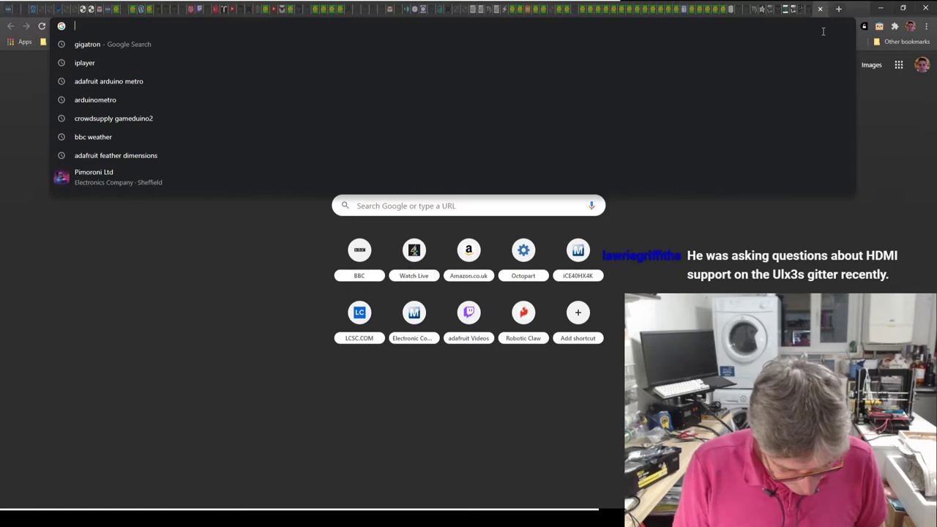
{"action": "type", "text": "gw"}
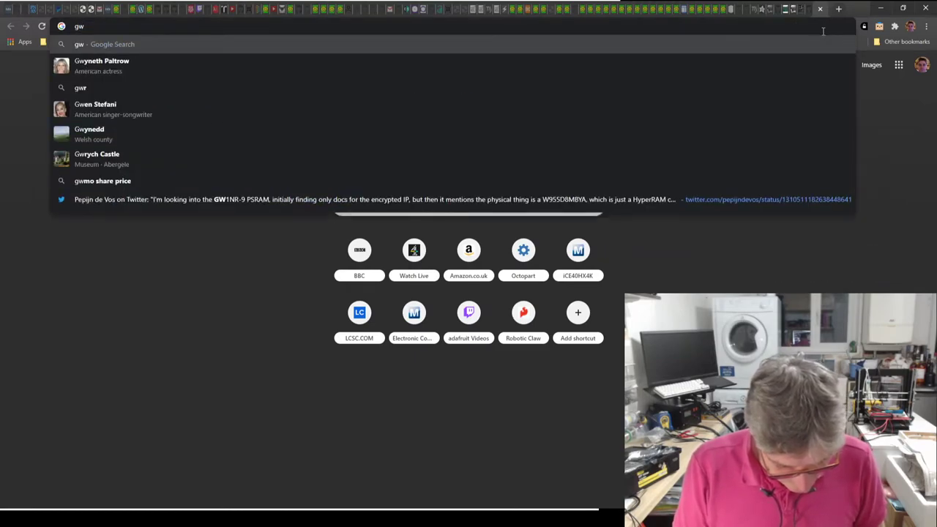
{"action": "type", "text": "1nmr"}
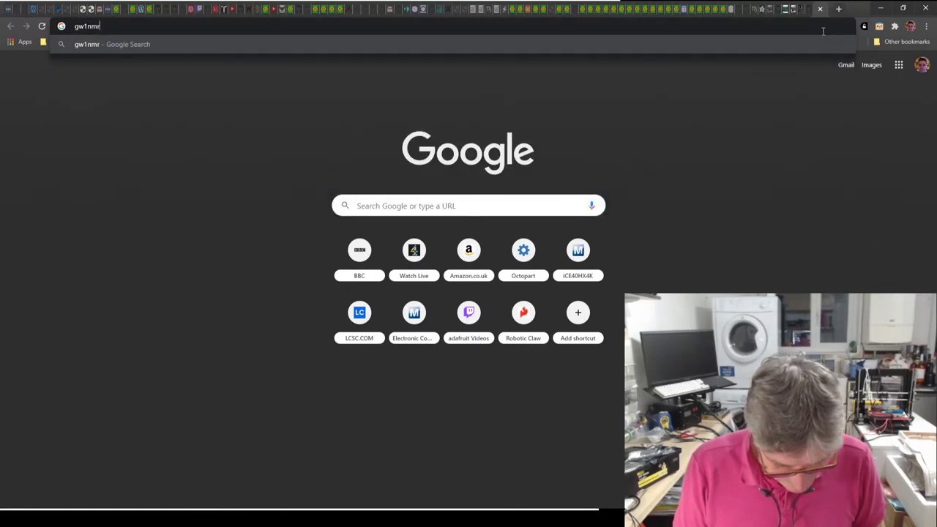
{"action": "type", "text": "-9"}
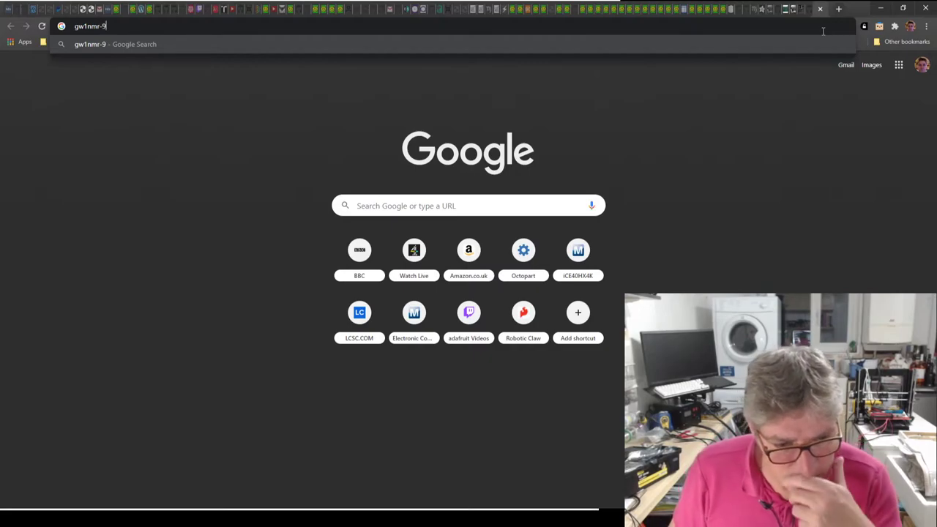
{"action": "key", "text": "Left"}
{"action": "key", "text": "Left"}
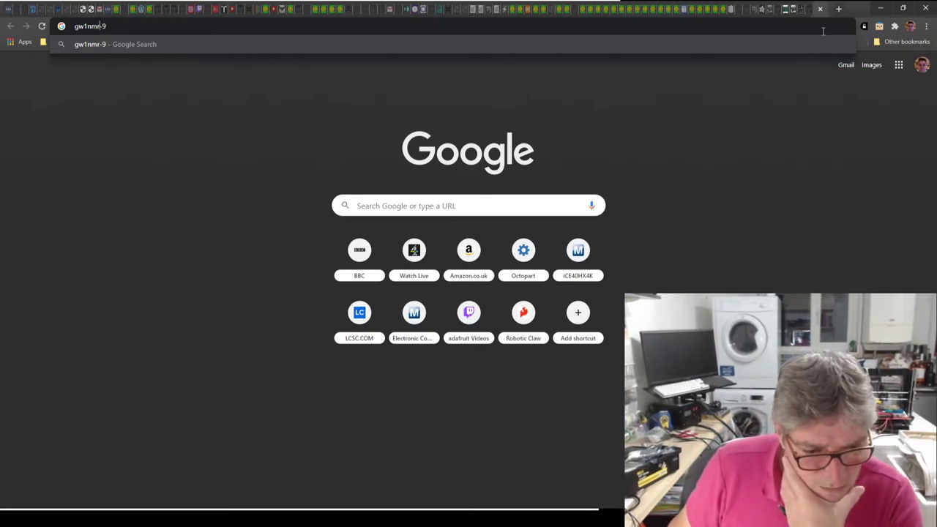
{"action": "key", "text": "BackSpace"}
{"action": "key", "text": "Return"}
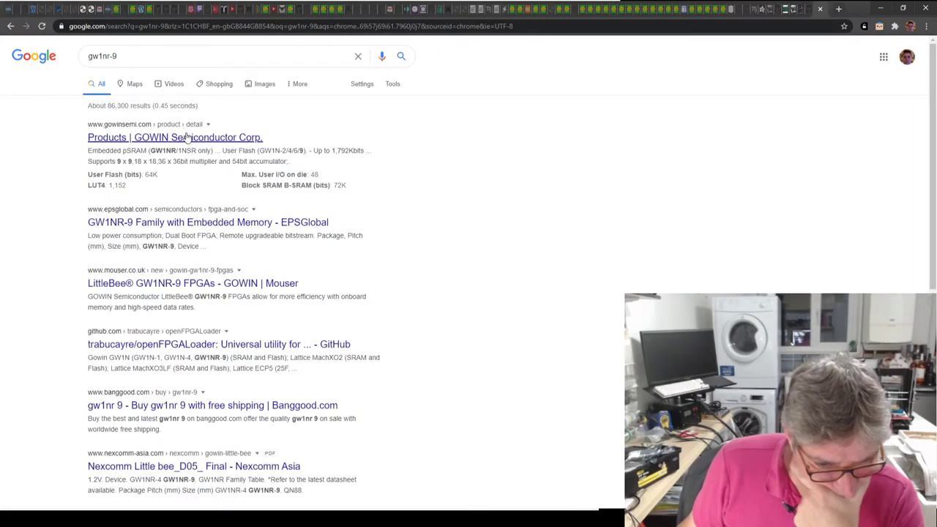
{"action": "left_click", "coordinate": [170, 223]}
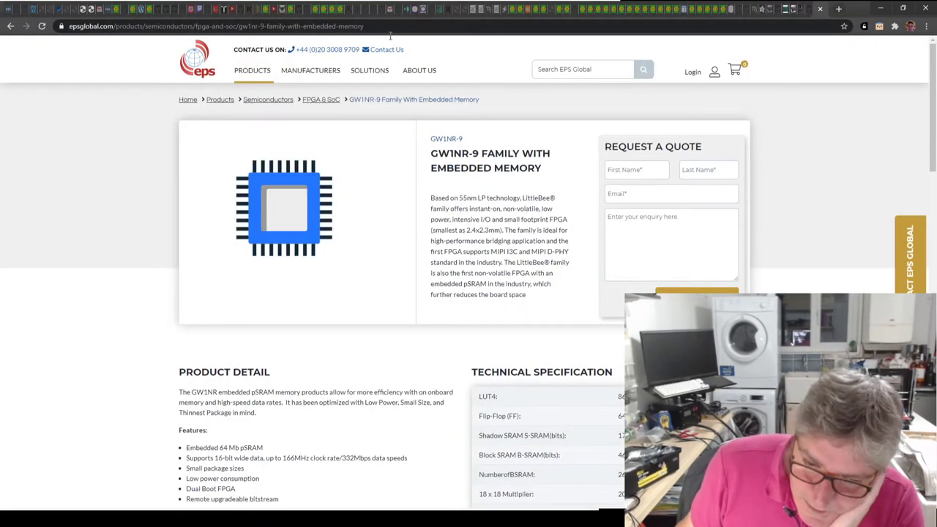
{"action": "scroll", "coordinate": [469, 169], "scroll_direction": "down", "scroll_amount": 5}
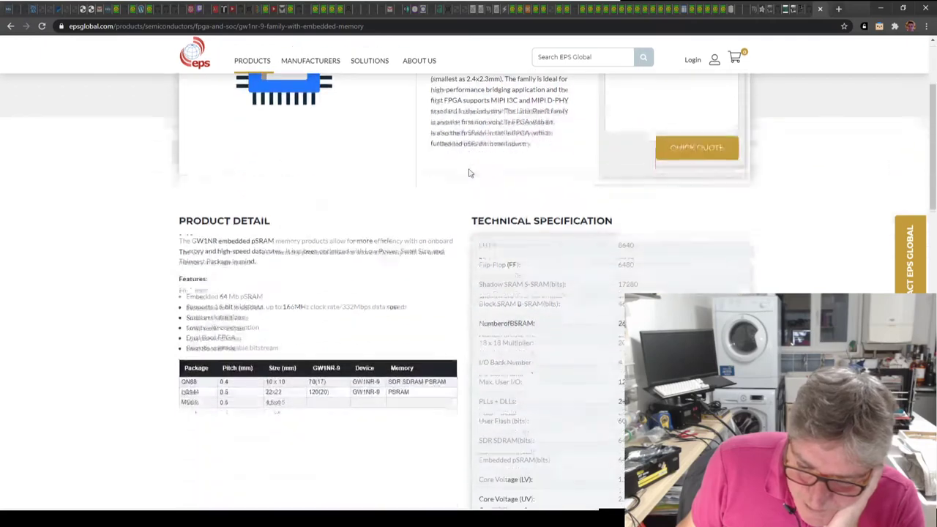
{"action": "scroll", "coordinate": [738, 220], "scroll_direction": "up", "scroll_amount": 2}
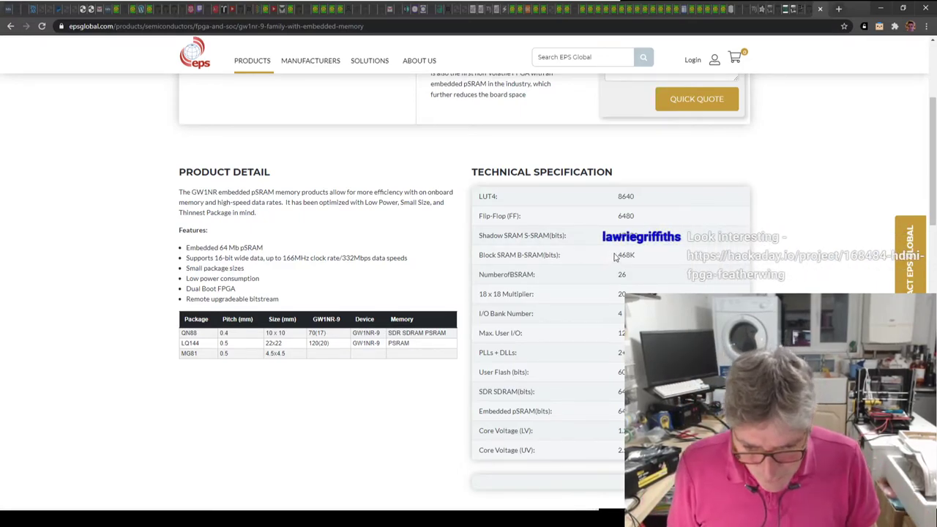
{"action": "scroll", "coordinate": [578, 256], "scroll_direction": "down", "scroll_amount": 1}
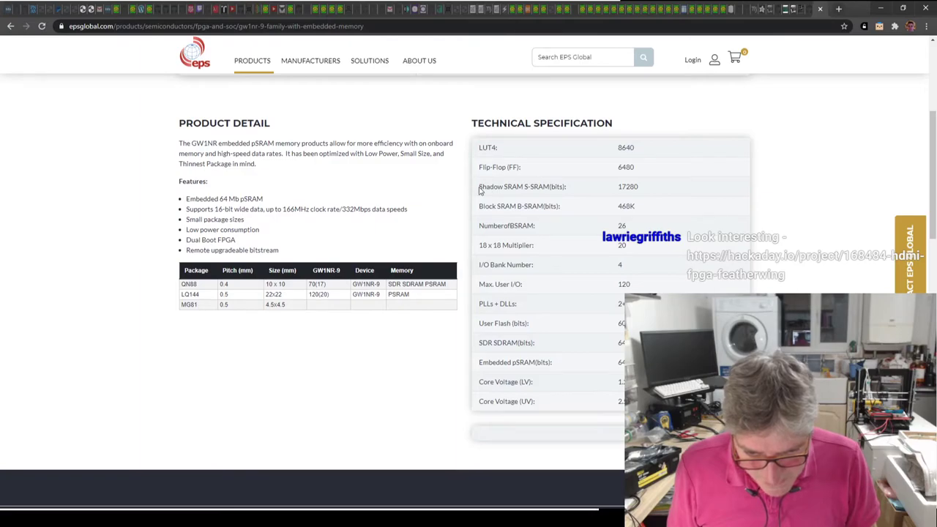
{"action": "left_click_drag", "start_coordinate": [479, 186], "coordinate": [627, 187]}
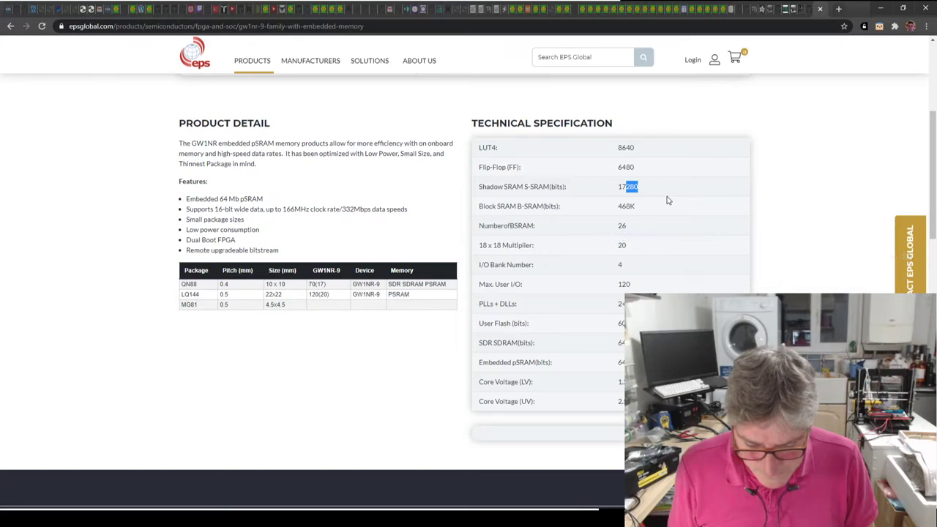
{"action": "left_click_drag", "start_coordinate": [637, 207], "coordinate": [617, 207]}
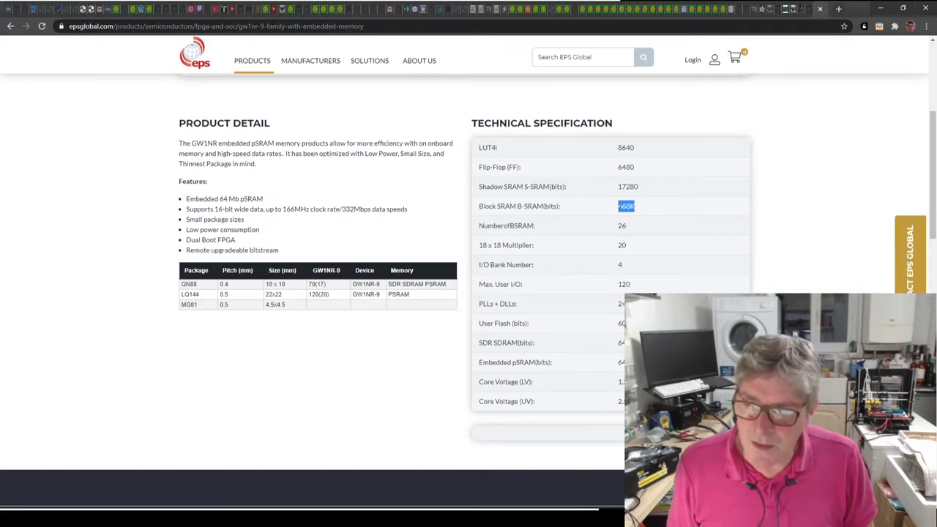
{"action": "left_click", "coordinate": [661, 180]}
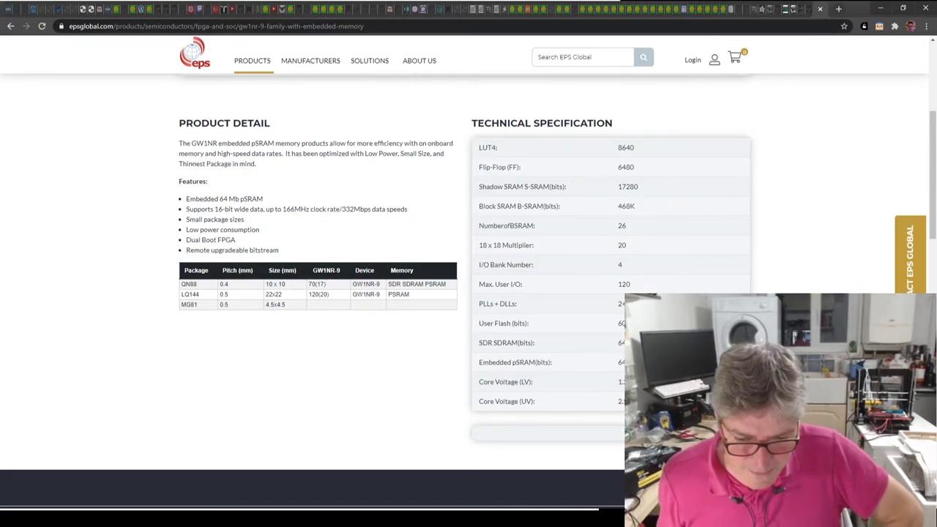
{"action": "double_click", "coordinate": [614, 364]}
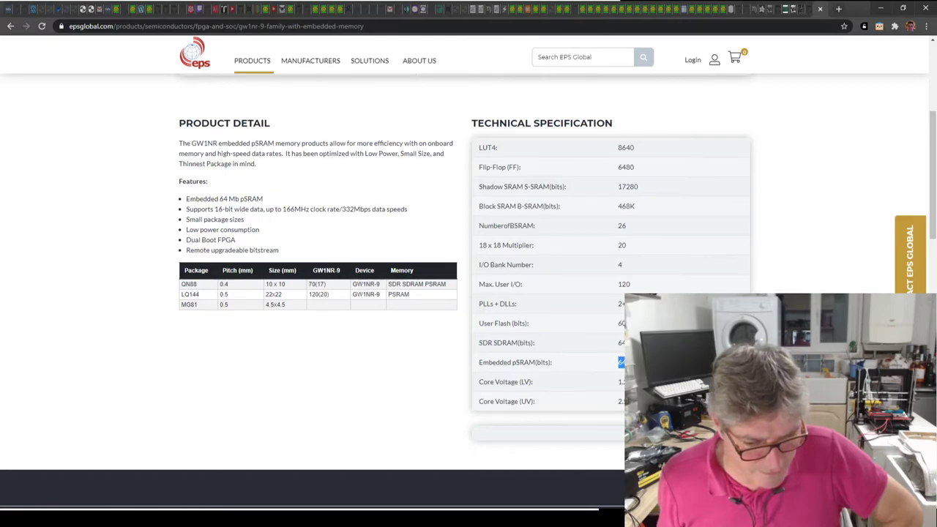
{"action": "scroll", "coordinate": [469, 293], "scroll_direction": "down", "scroll_amount": 2}
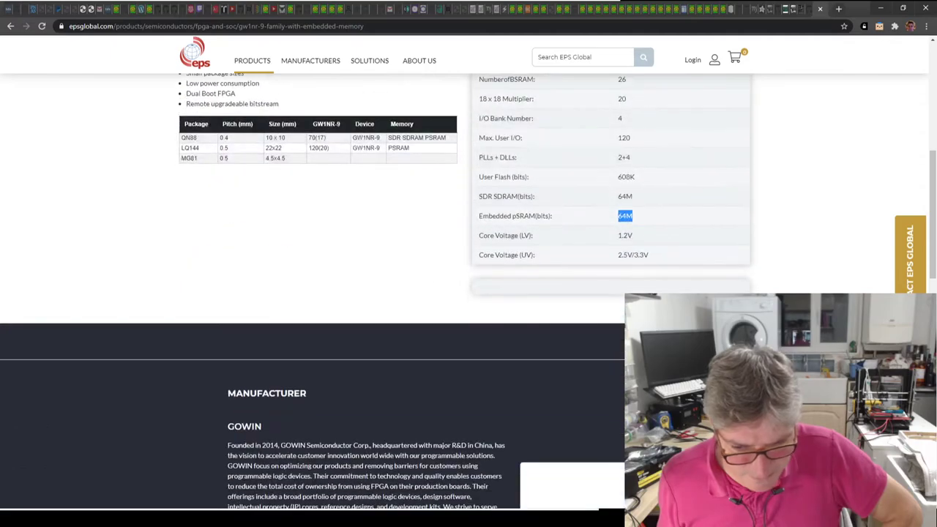
{"action": "scroll", "coordinate": [468, 293], "scroll_direction": "up", "scroll_amount": 3}
{"action": "scroll", "coordinate": [468, 292], "scroll_direction": "down", "scroll_amount": 1}
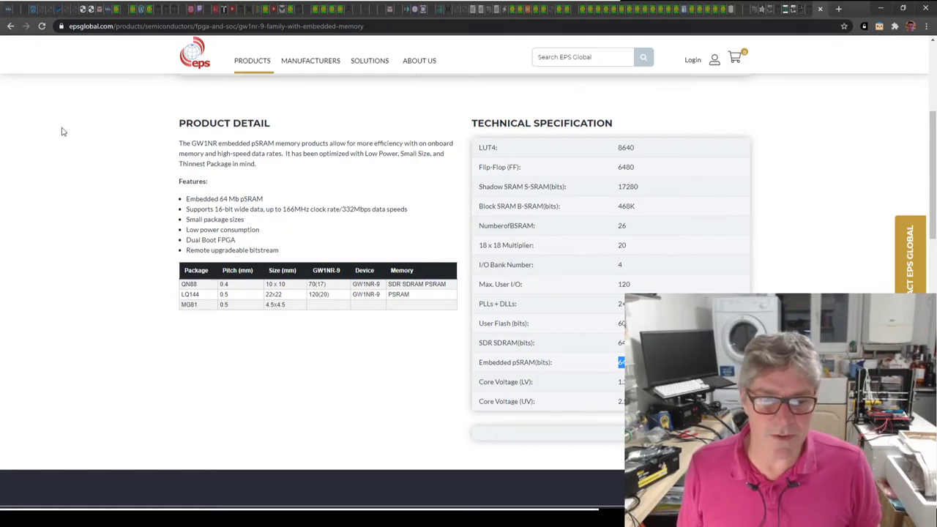
- Search Google for 'raspberry pi dimensions' in a new tab
{"action": "left_click", "coordinate": [839, 8]}
{"action": "left_click", "coordinate": [801, 28]}
{"action": "type", "text": "raspberry pi dimensions"}
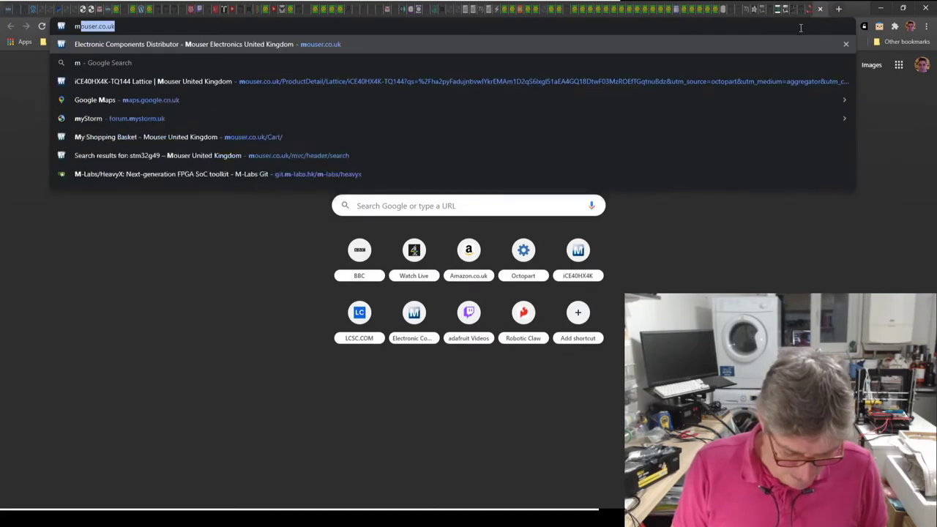
{"action": "key", "text": "Return"}
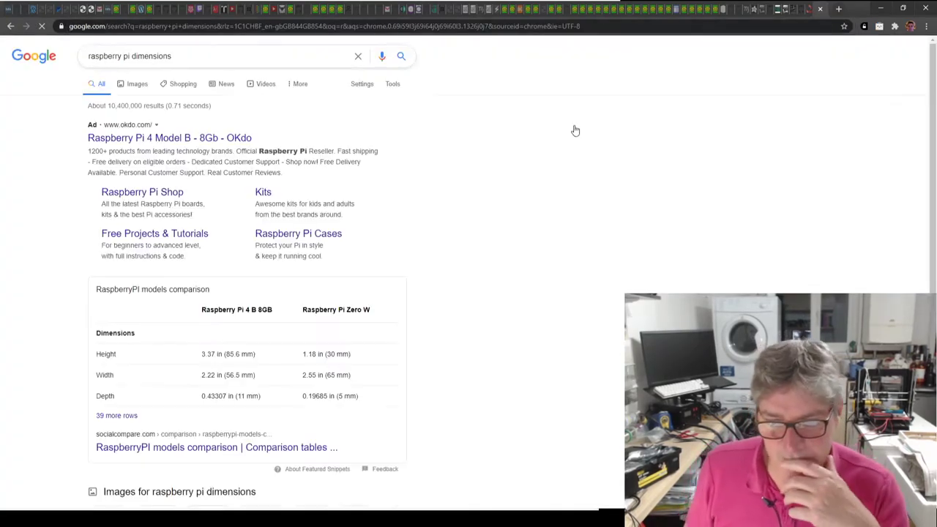
- Replace the query with 'mouser' and search again
{"action": "left_click", "coordinate": [208, 56]}
{"action": "key", "text": "ctrl+a"}
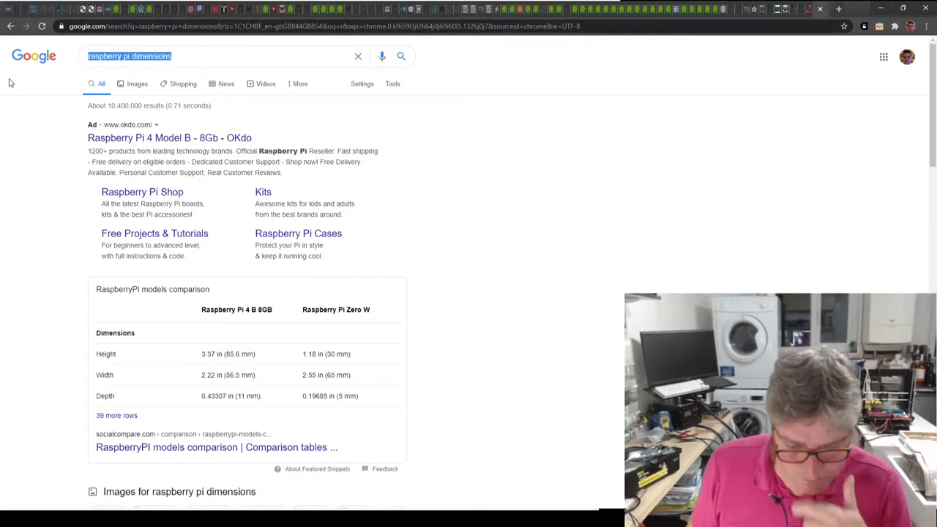
{"action": "type", "text": "mouser"}
{"action": "key", "text": "Return"}
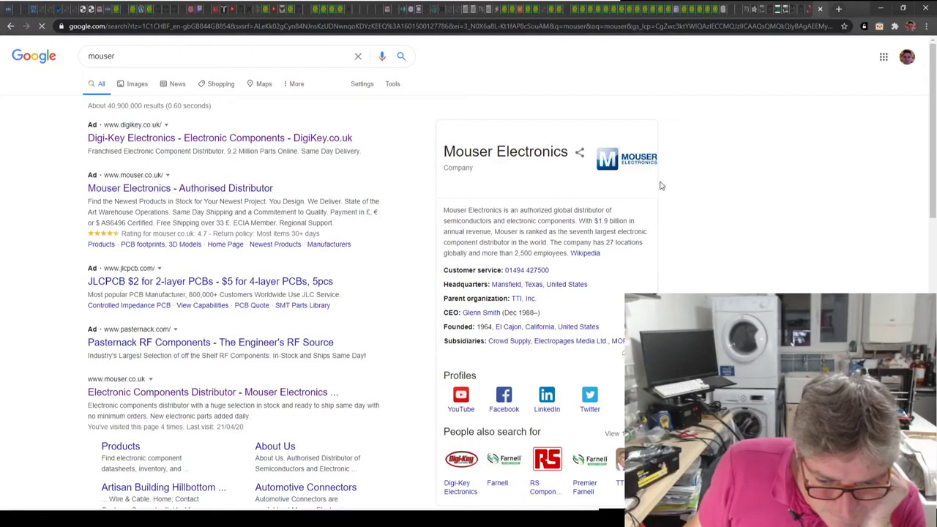
- On the Mouser Electronics site, search for the gw1nr-9 part
{"action": "left_click", "coordinate": [195, 142]}
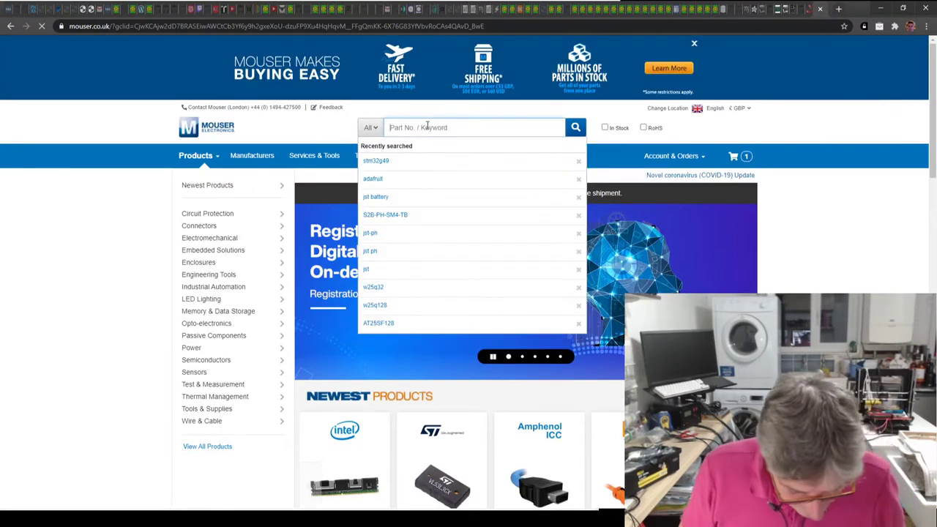
{"action": "type", "text": "gw"}
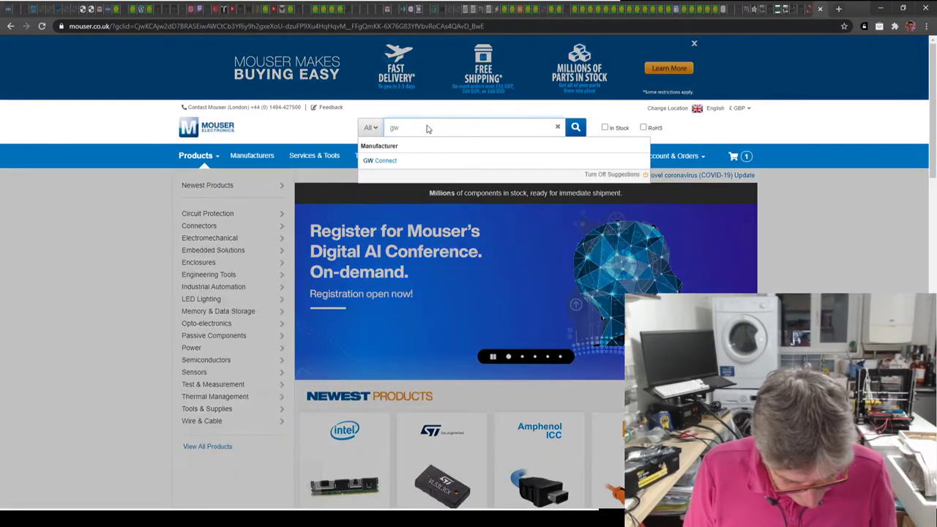
{"action": "type", "text": "1nr-9"}
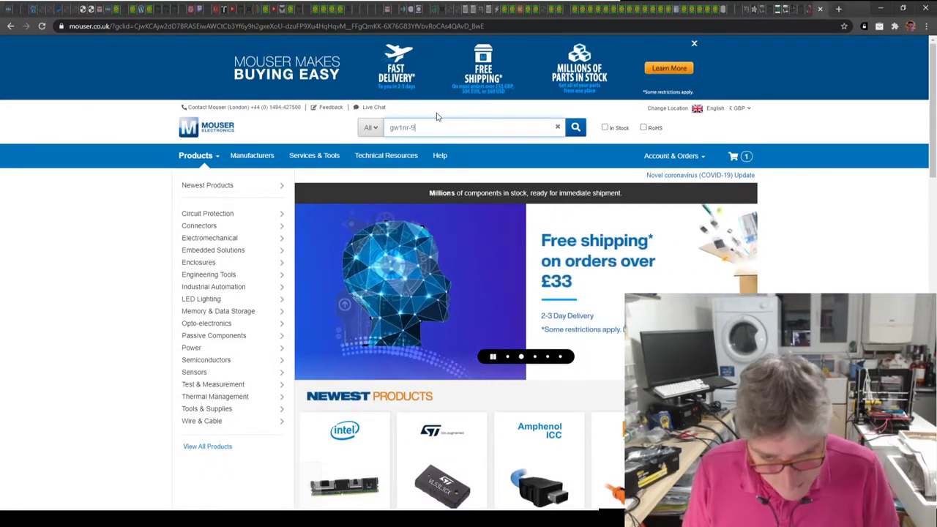
{"action": "key", "text": "F12"}
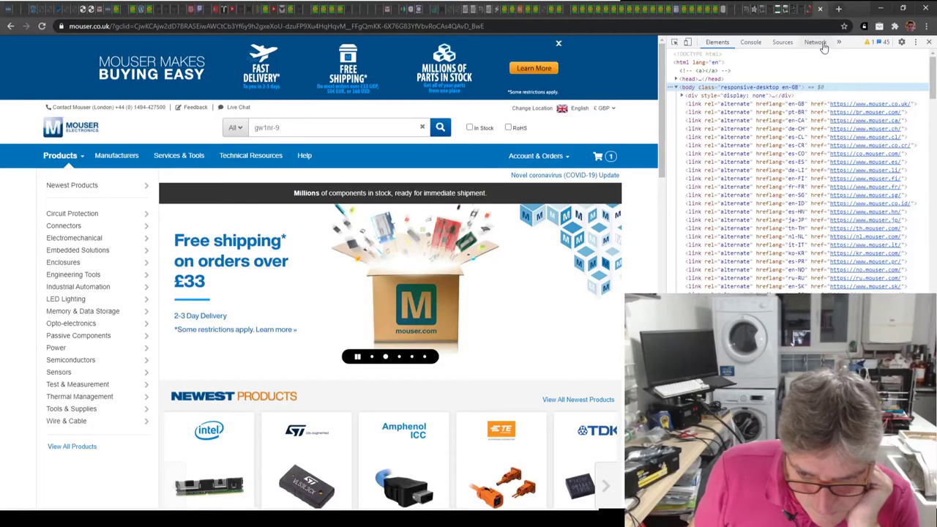
{"action": "key", "text": "F12"}
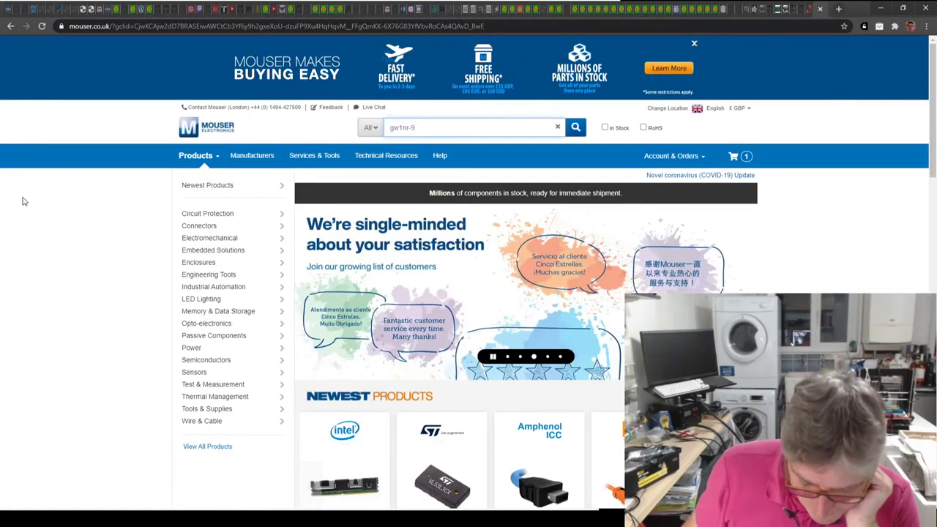
{"action": "key", "text": "Return"}
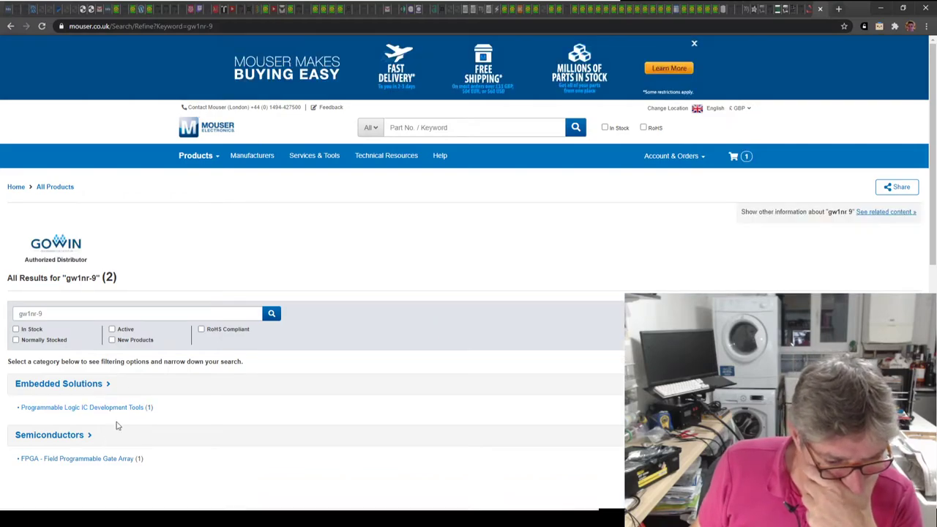
- Open the GW1NR-LV9QN88C6/I5 FPGA result and review its £16.77 pricing and documents
{"action": "left_click", "coordinate": [104, 458]}
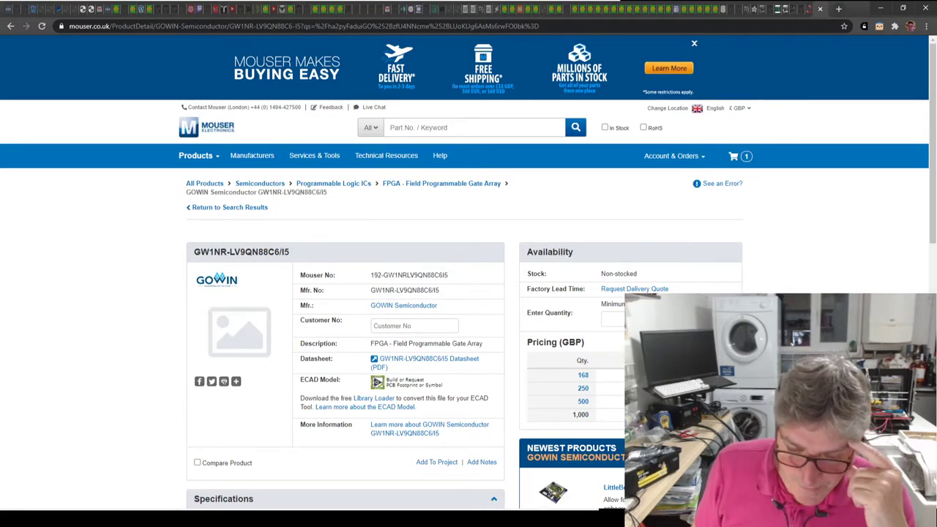
{"action": "scroll", "coordinate": [468, 292], "scroll_direction": "down", "scroll_amount": 2}
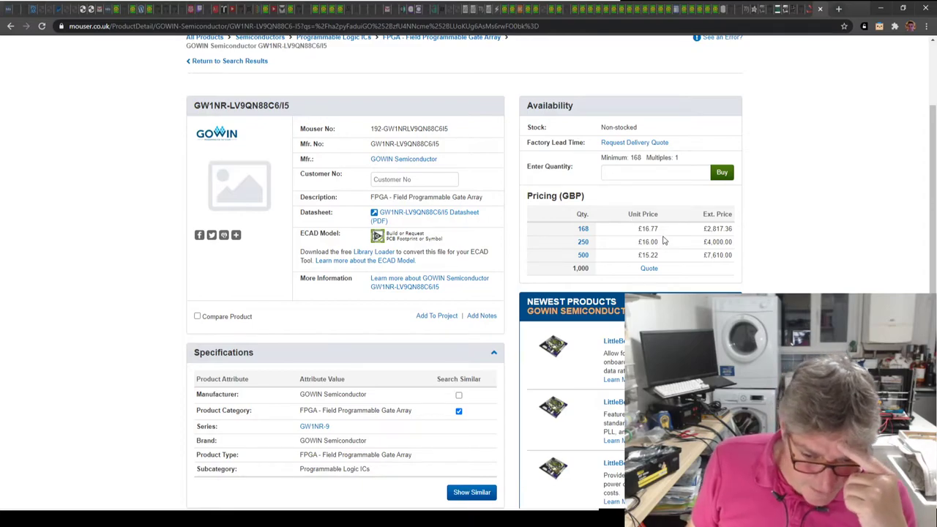
{"action": "scroll", "coordinate": [421, 335], "scroll_direction": "down", "scroll_amount": 5}
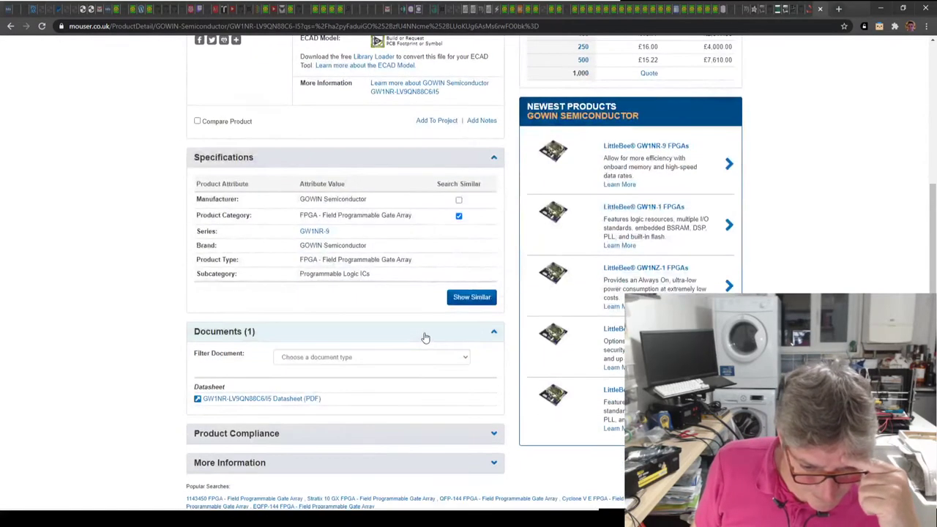
{"action": "scroll", "coordinate": [424, 336], "scroll_direction": "up", "scroll_amount": 2}
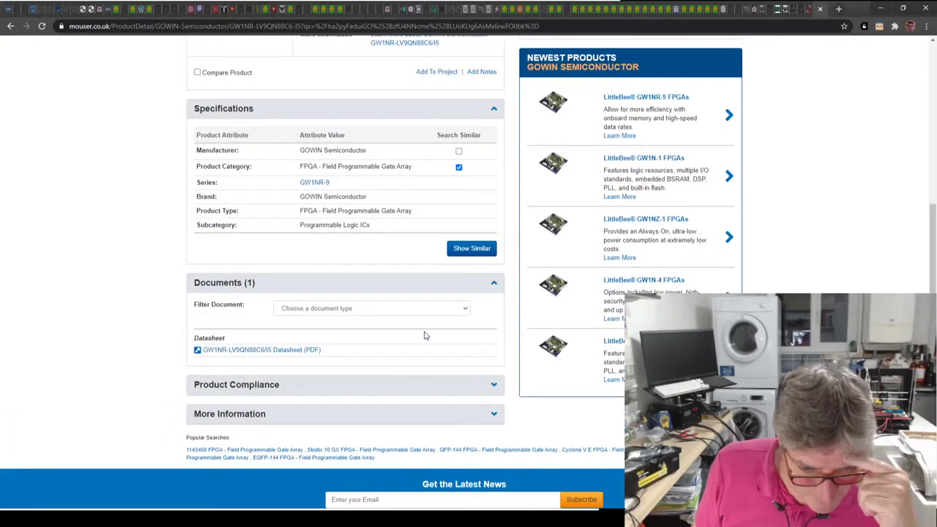
- Switch Mouser's currency from GBP to USD and review the $22.17 and $20.12 price breaks
{"action": "scroll", "coordinate": [425, 335], "scroll_direction": "up", "scroll_amount": 3}
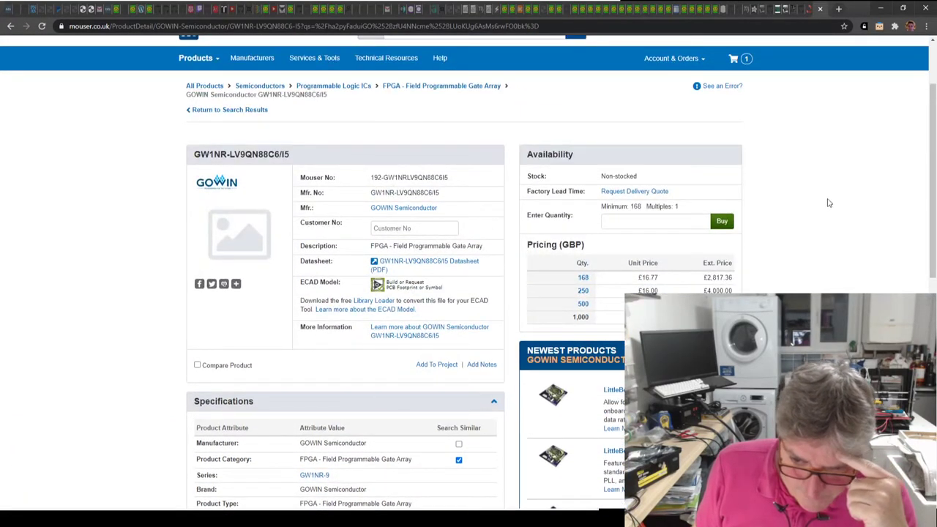
{"action": "scroll", "coordinate": [805, 209], "scroll_direction": "up", "scroll_amount": 2}
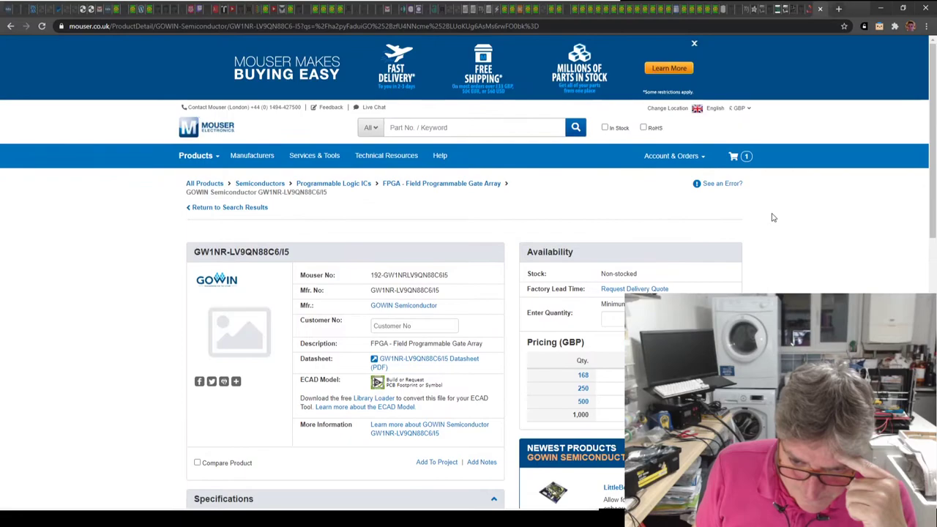
{"action": "left_click", "coordinate": [740, 108]}
{"action": "left_click", "coordinate": [736, 139]}
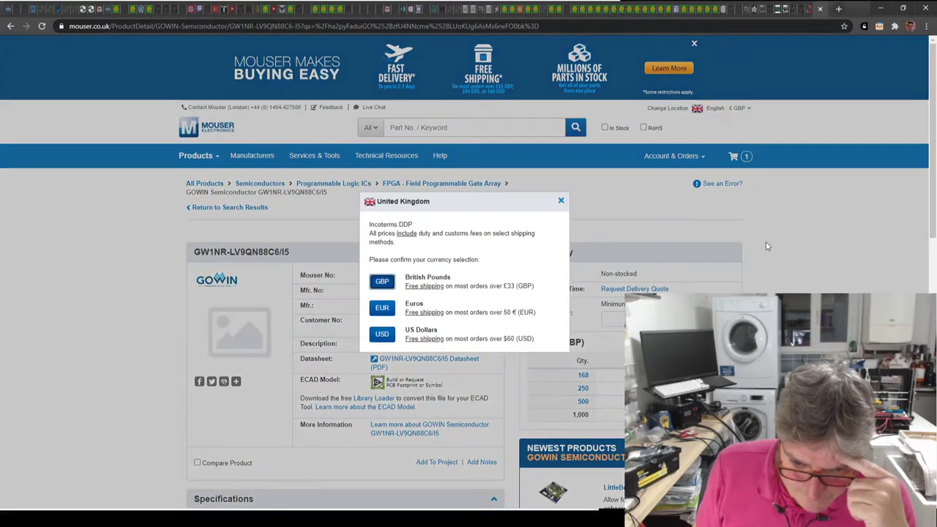
{"action": "left_click", "coordinate": [382, 334]}
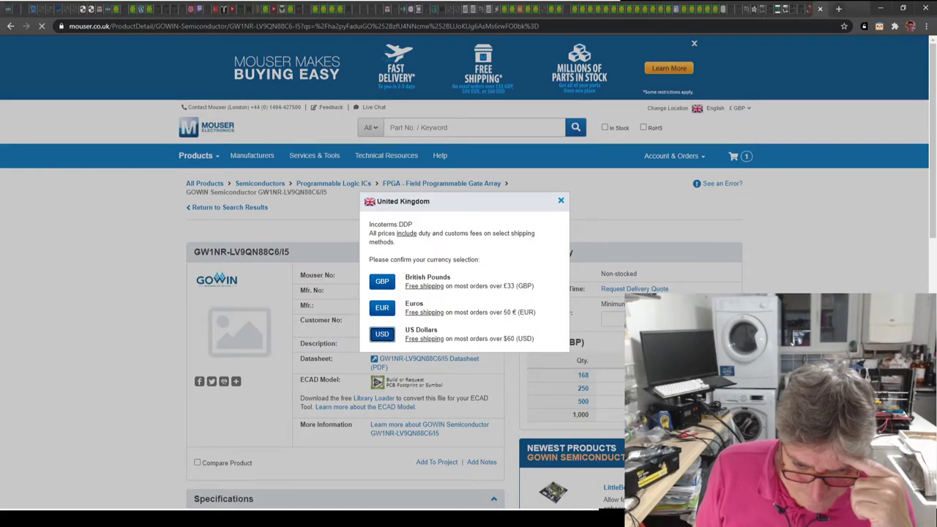
{"action": "scroll", "coordinate": [882, 283], "scroll_direction": "down", "scroll_amount": 2}
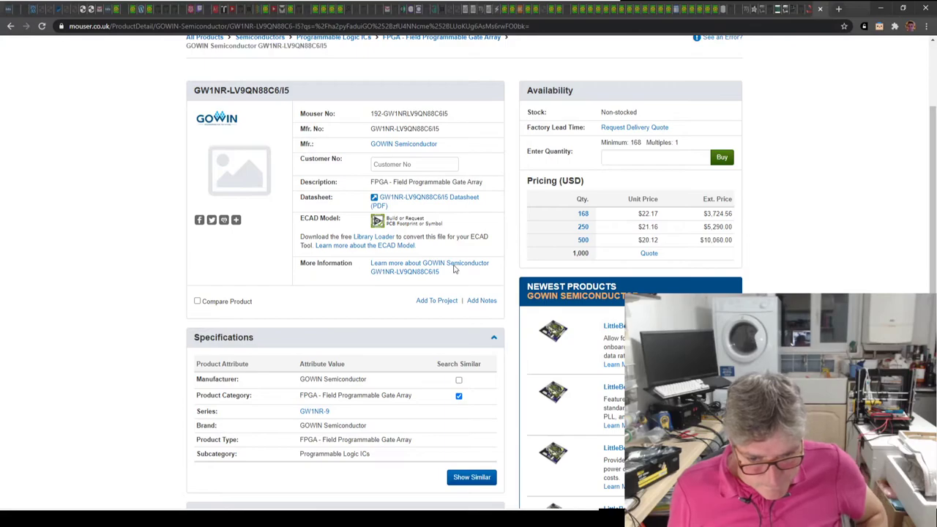
{"action": "scroll", "coordinate": [429, 373], "scroll_direction": "down", "scroll_amount": 2}
{"action": "scroll", "coordinate": [429, 374], "scroll_direction": "down", "scroll_amount": 4}
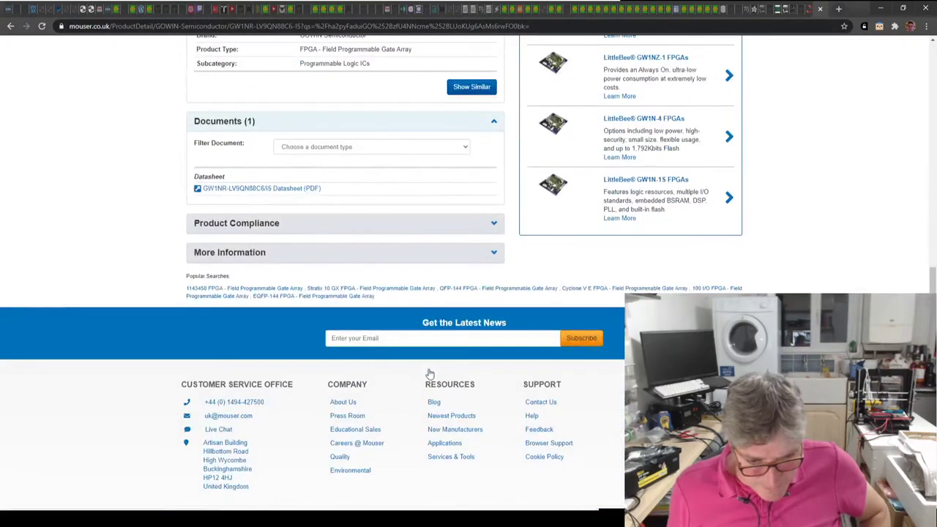
{"action": "scroll", "coordinate": [348, 323], "scroll_direction": "up", "scroll_amount": 4}
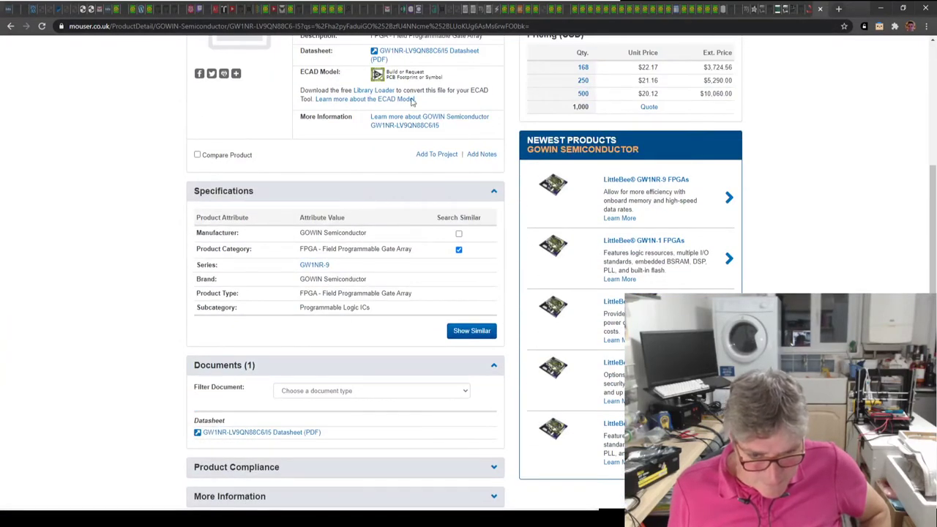
- Open the Gowin UART master and slave user guide PDF and skim its pages
{"action": "left_click", "coordinate": [277, 434]}
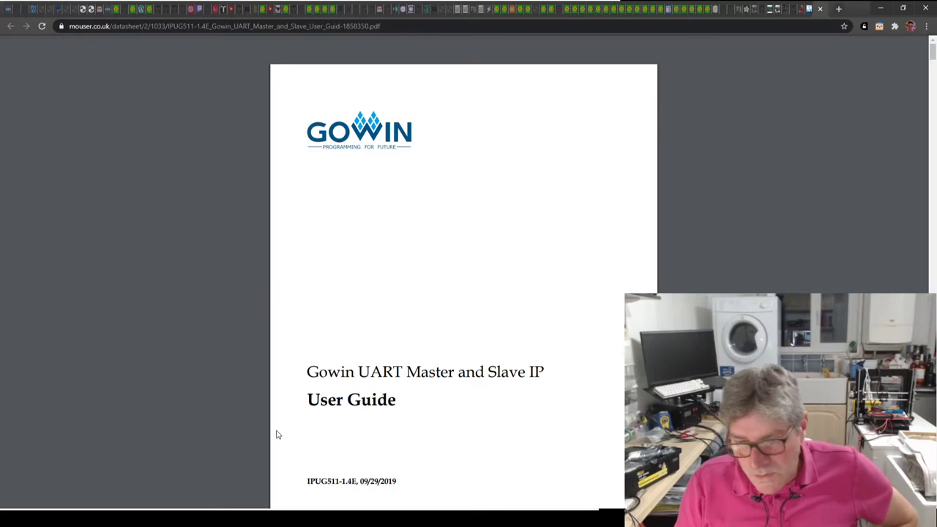
{"action": "scroll", "coordinate": [567, 278], "scroll_direction": "down", "scroll_amount": 15}
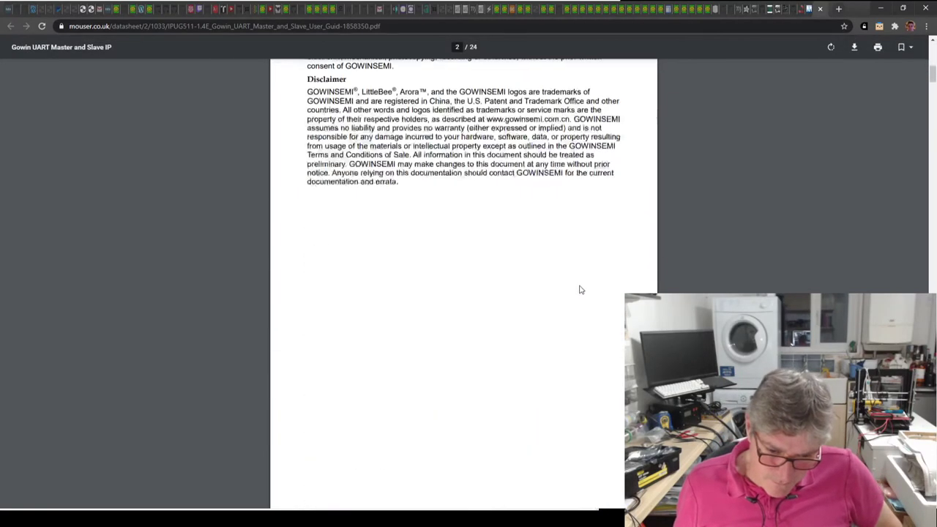
{"action": "scroll", "coordinate": [570, 289], "scroll_direction": "down", "scroll_amount": 10}
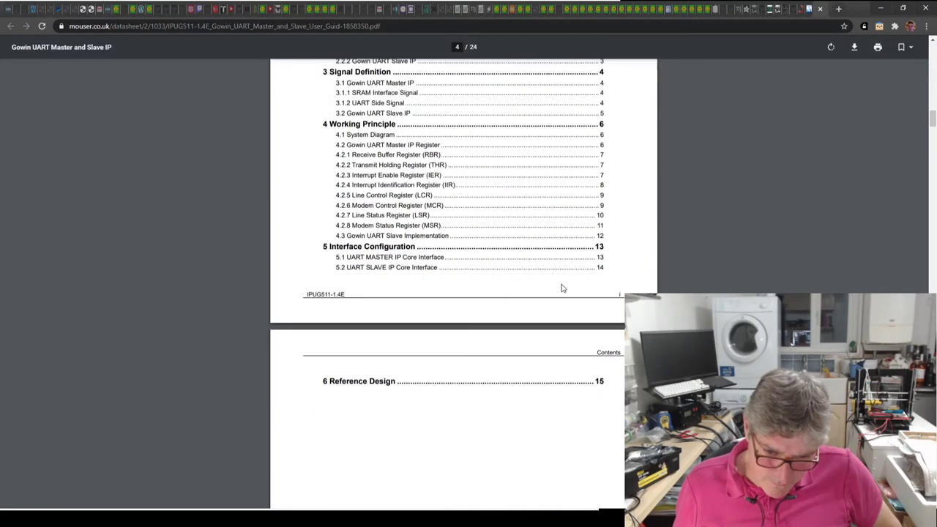
{"action": "scroll", "coordinate": [562, 288], "scroll_direction": "up", "scroll_amount": 4}
{"action": "scroll", "coordinate": [562, 287], "scroll_direction": "down", "scroll_amount": 6}
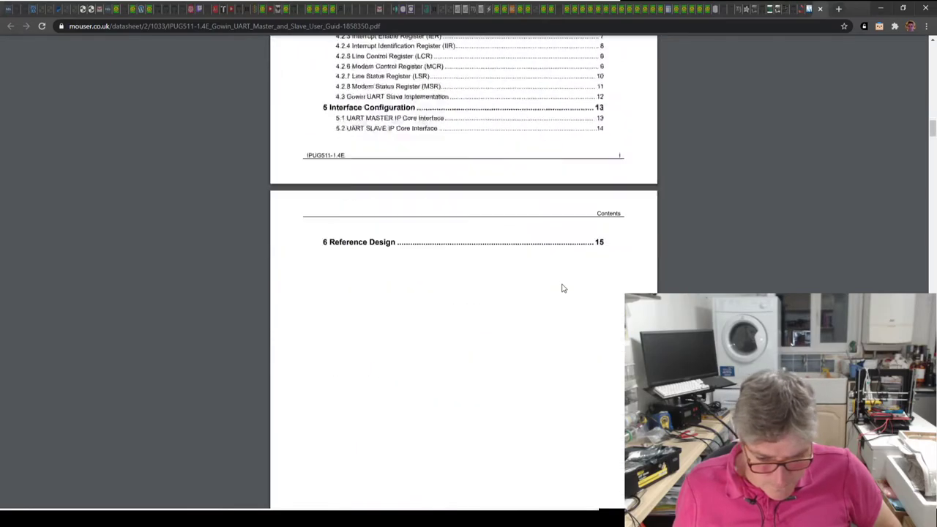
{"action": "scroll", "coordinate": [562, 288], "scroll_direction": "down", "scroll_amount": 20}
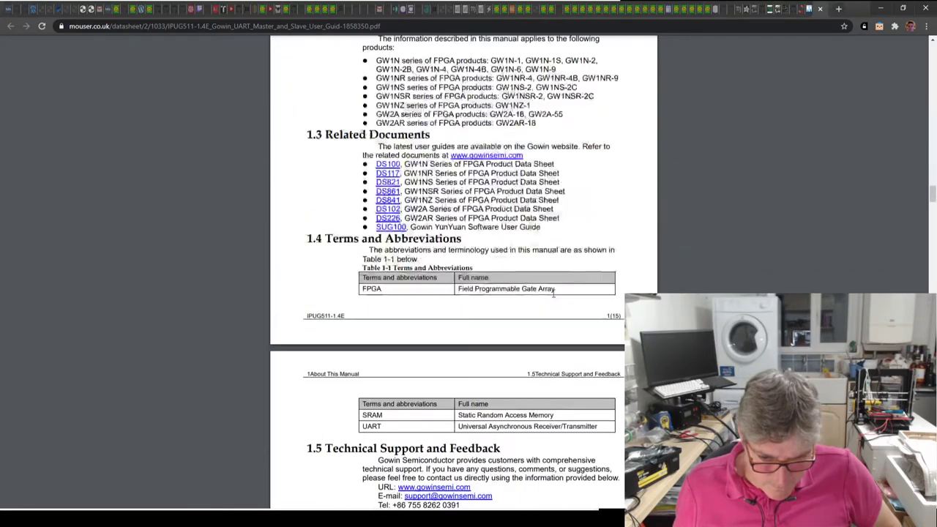
{"action": "scroll", "coordinate": [554, 293], "scroll_direction": "up", "scroll_amount": 3}
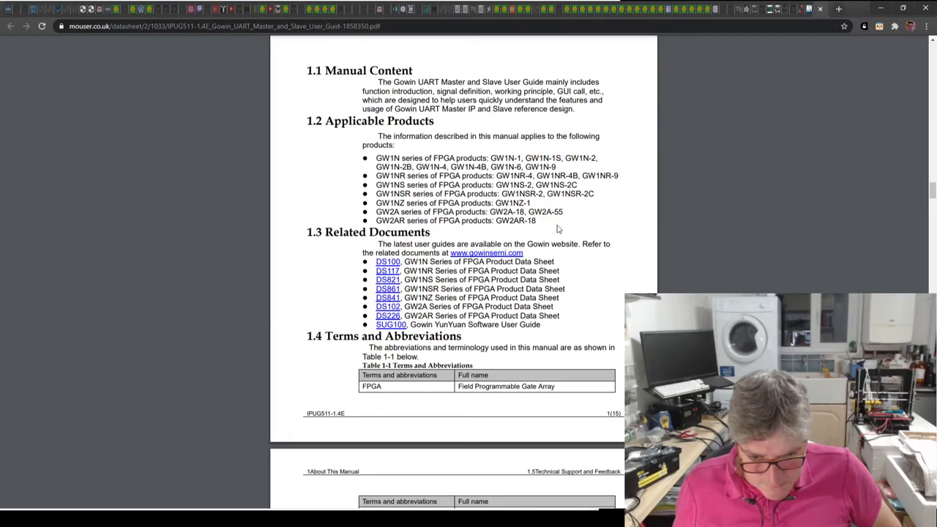
{"action": "scroll", "coordinate": [594, 283], "scroll_direction": "down", "scroll_amount": 3}
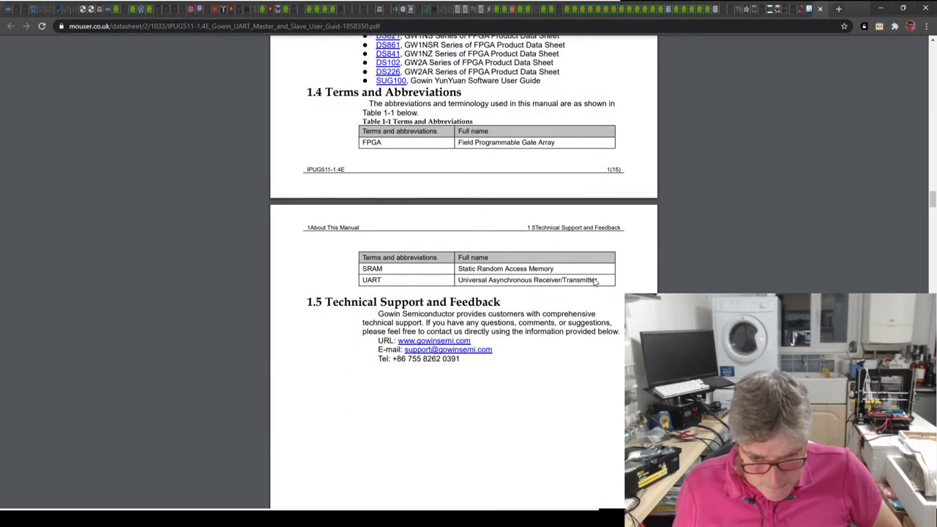
{"action": "scroll", "coordinate": [594, 284], "scroll_direction": "down", "scroll_amount": 4}
{"action": "scroll", "coordinate": [594, 284], "scroll_direction": "down", "scroll_amount": 6}
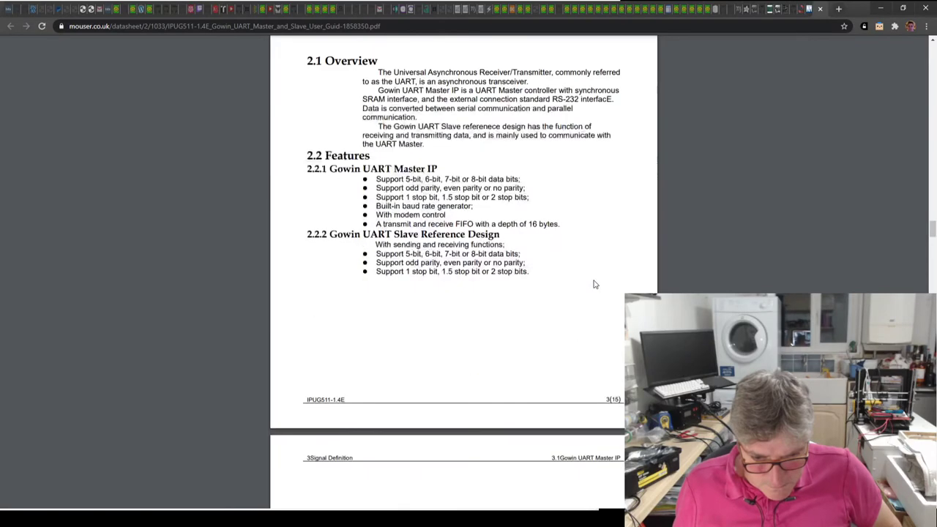
{"action": "scroll", "coordinate": [594, 284], "scroll_direction": "up", "scroll_amount": 6}
{"action": "scroll", "coordinate": [595, 284], "scroll_direction": "up", "scroll_amount": 5}
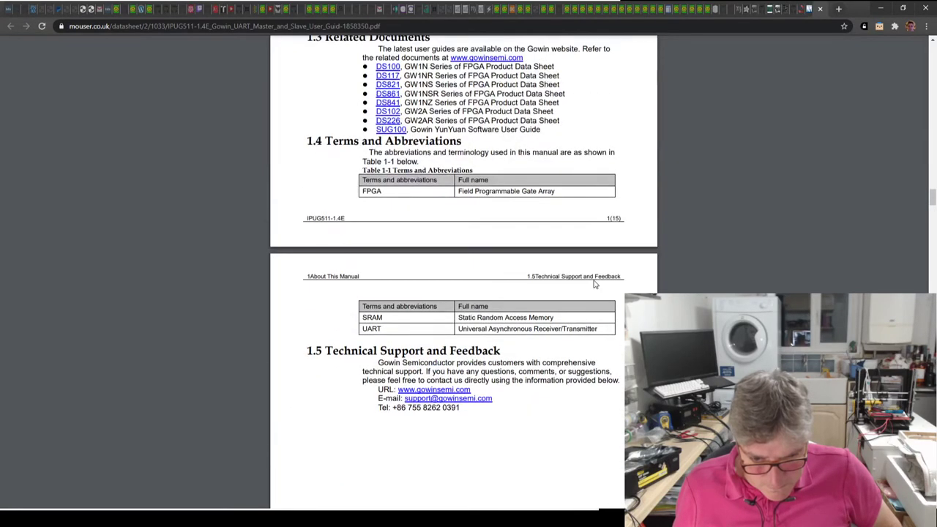
- Scroll to 1.3 Related Documents and open a linked Gowin data sheet
{"action": "scroll", "coordinate": [594, 284], "scroll_direction": "down", "scroll_amount": 9}
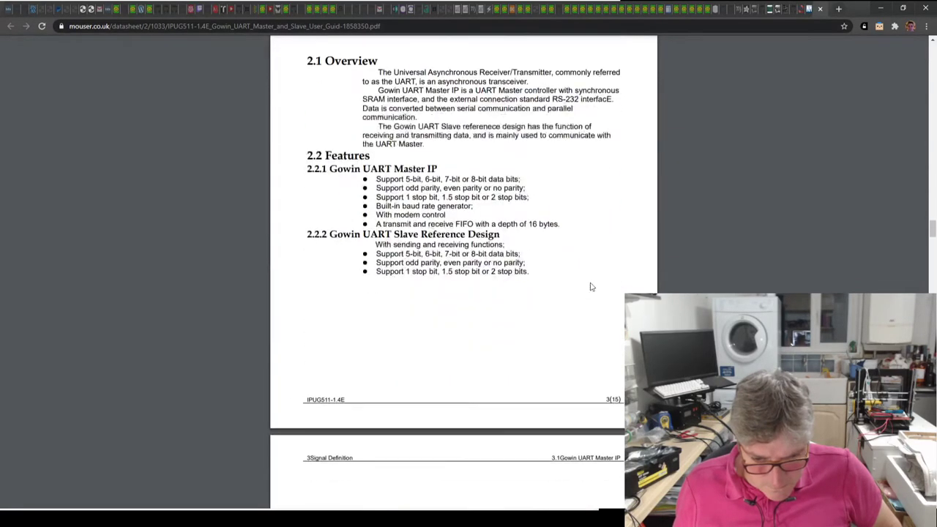
{"action": "scroll", "coordinate": [593, 286], "scroll_direction": "down", "scroll_amount": 8}
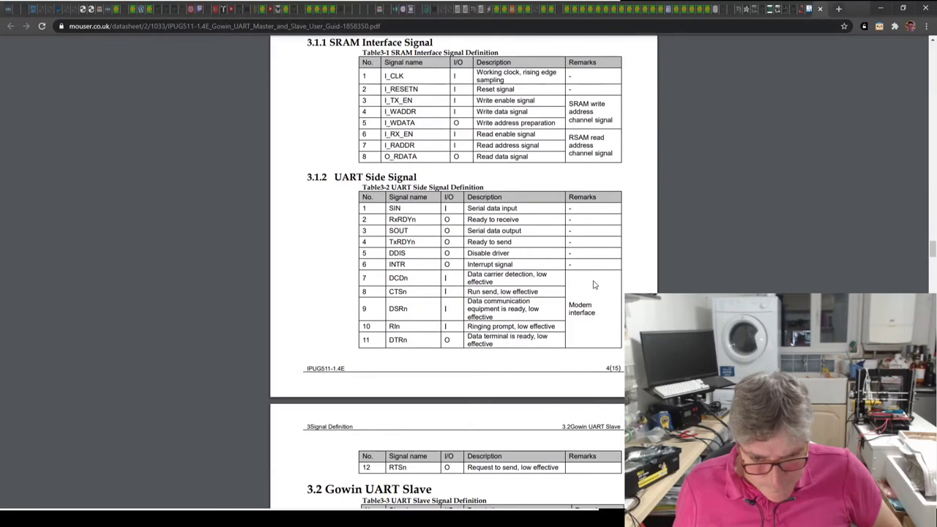
{"action": "scroll", "coordinate": [594, 284], "scroll_direction": "down", "scroll_amount": 15}
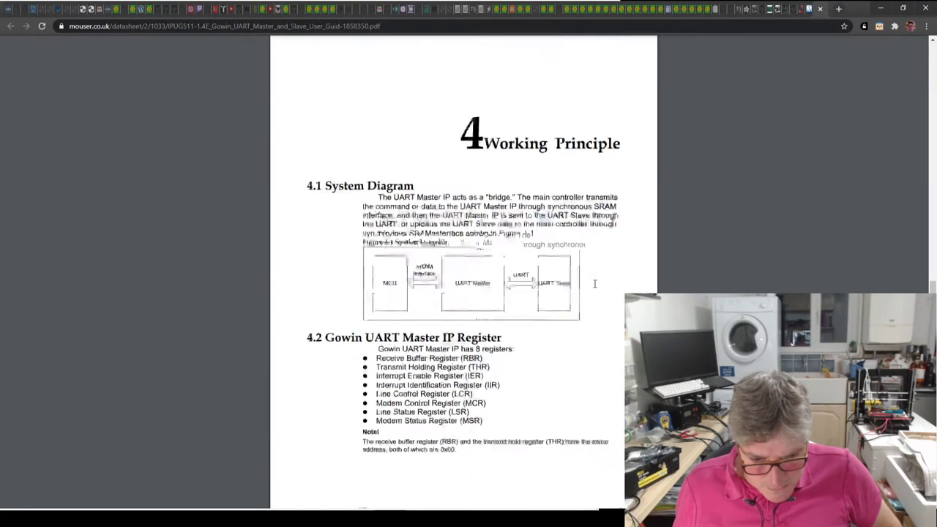
{"action": "scroll", "coordinate": [595, 284], "scroll_direction": "down", "scroll_amount": 15}
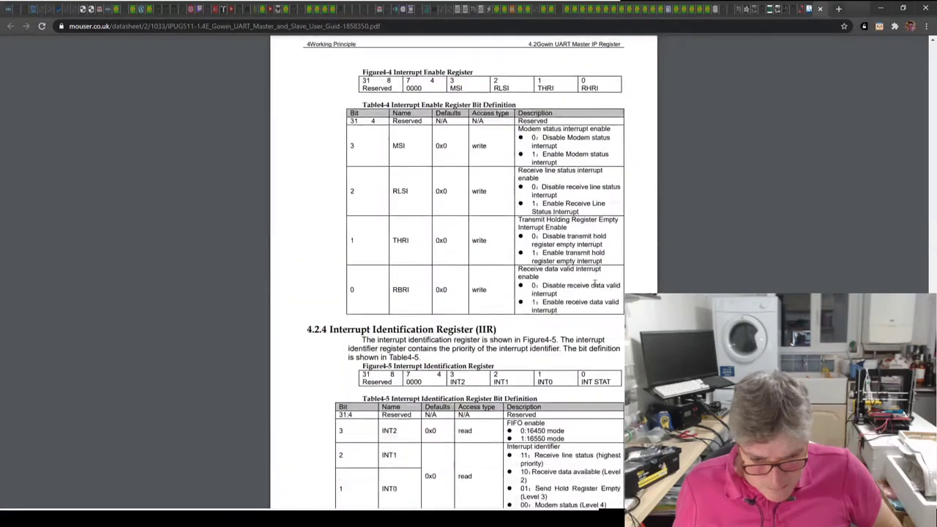
{"action": "scroll", "coordinate": [594, 286], "scroll_direction": "down", "scroll_amount": 8}
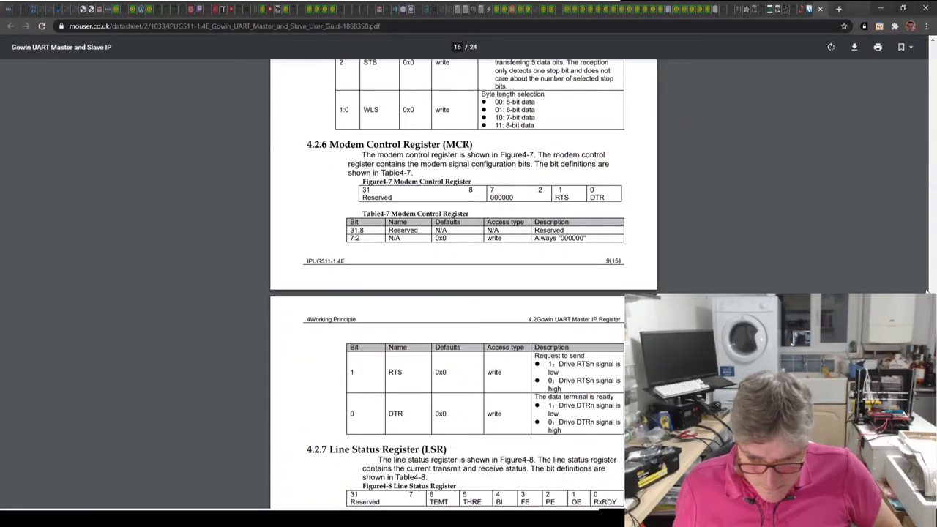
{"action": "scroll", "coordinate": [926, 292], "scroll_direction": "down", "scroll_amount": 20}
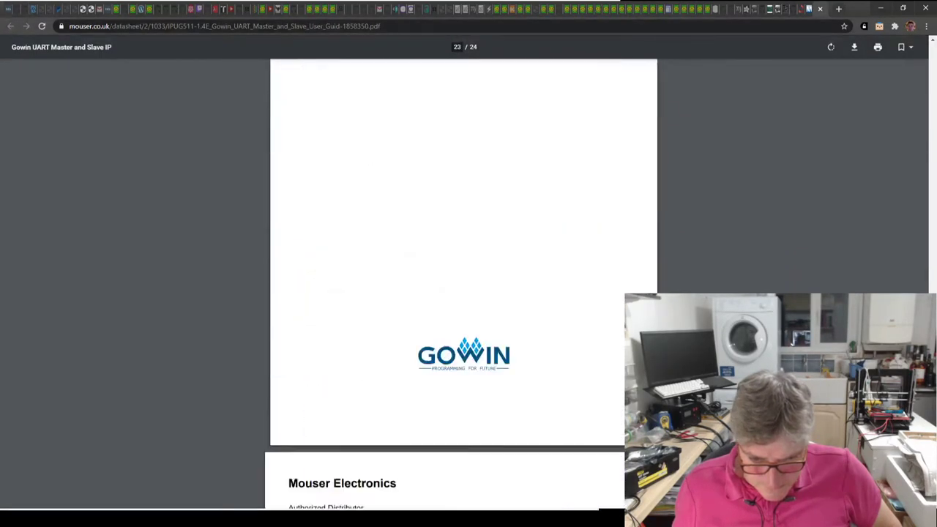
{"action": "scroll", "coordinate": [926, 292], "scroll_direction": "down", "scroll_amount": 5}
{"action": "scroll", "coordinate": [926, 291], "scroll_direction": "up", "scroll_amount": 20}
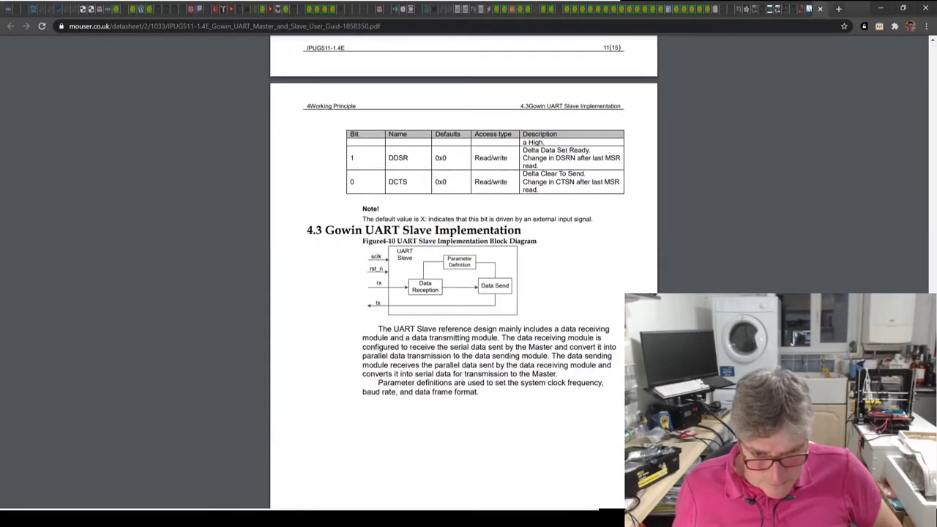
{"action": "left_click_drag", "start_coordinate": [928, 249], "coordinate": [922, 190]}
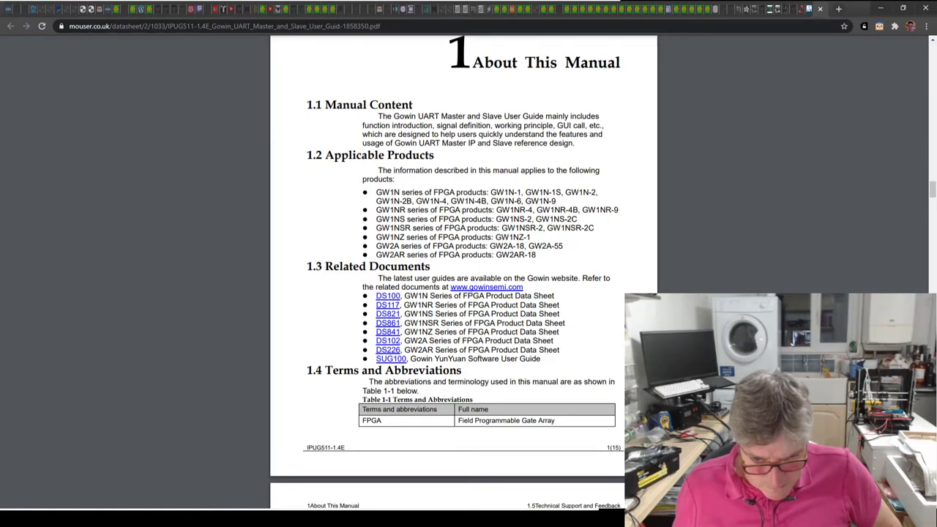
{"action": "left_click", "coordinate": [386, 311]}
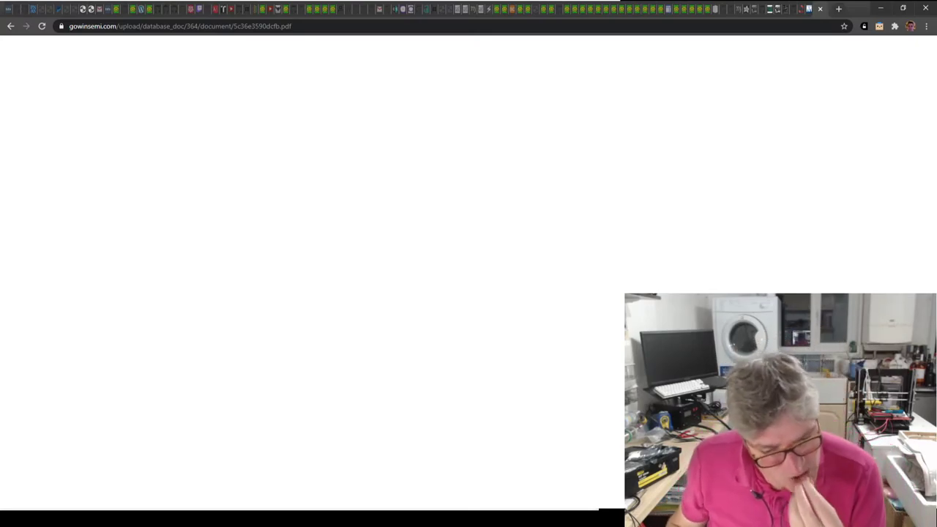
- Close the data sheet tab and check the EPS Global package table for QN88, LQ144 and MG81
{"action": "left_click", "coordinate": [811, 8]}
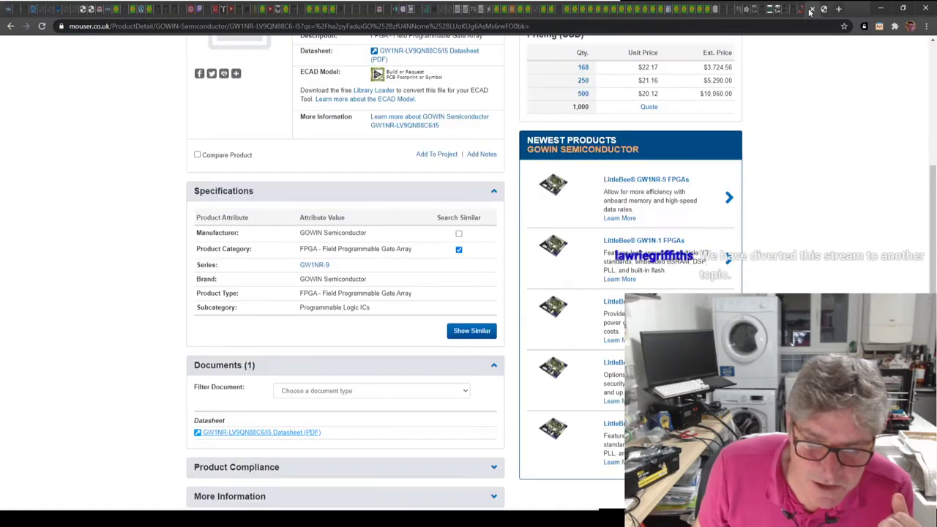
{"action": "left_click", "coordinate": [798, 9]}
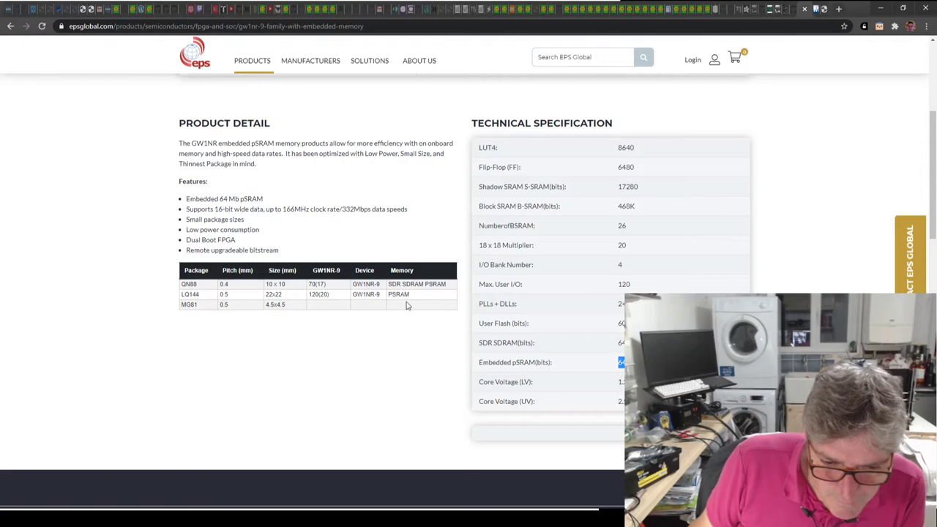
{"action": "scroll", "coordinate": [411, 290], "scroll_direction": "down", "scroll_amount": 3}
{"action": "scroll", "coordinate": [411, 292], "scroll_direction": "up", "scroll_amount": 4}
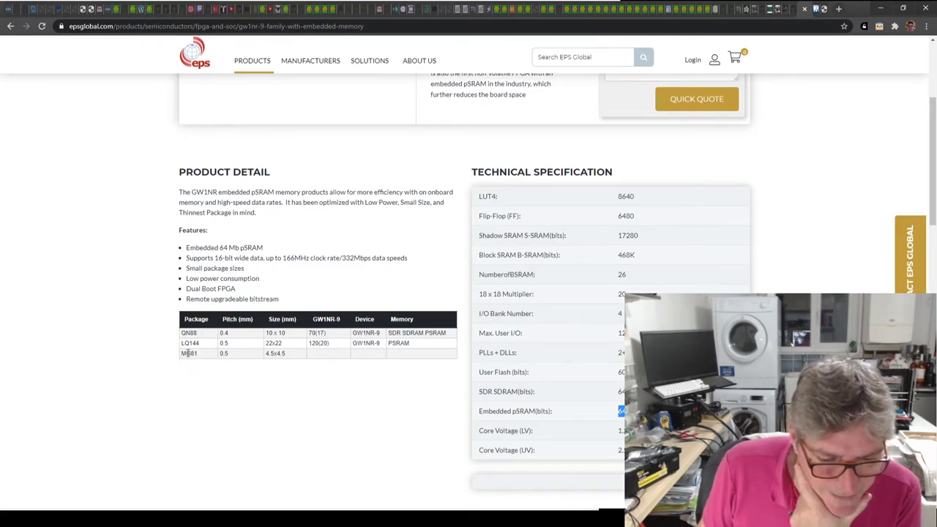
{"action": "left_click_drag", "start_coordinate": [186, 353], "coordinate": [206, 356]}
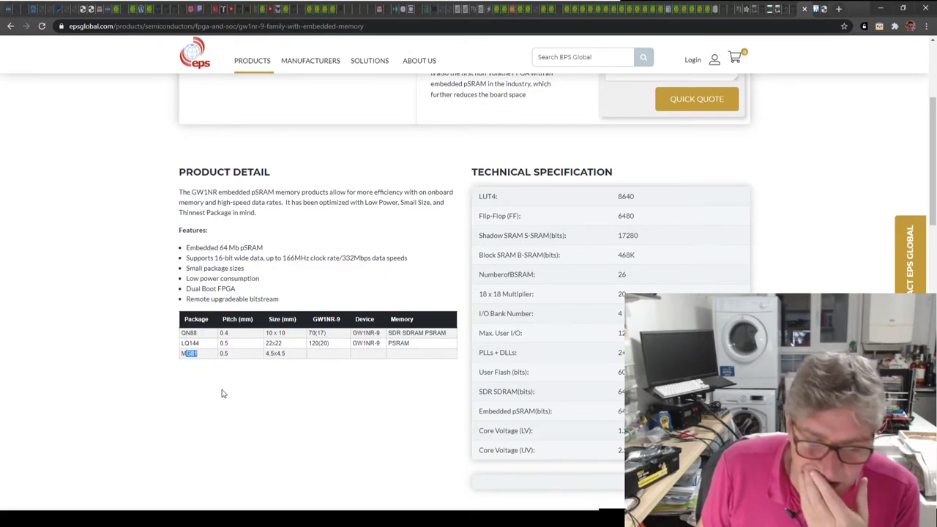
{"action": "left_click", "coordinate": [222, 384]}
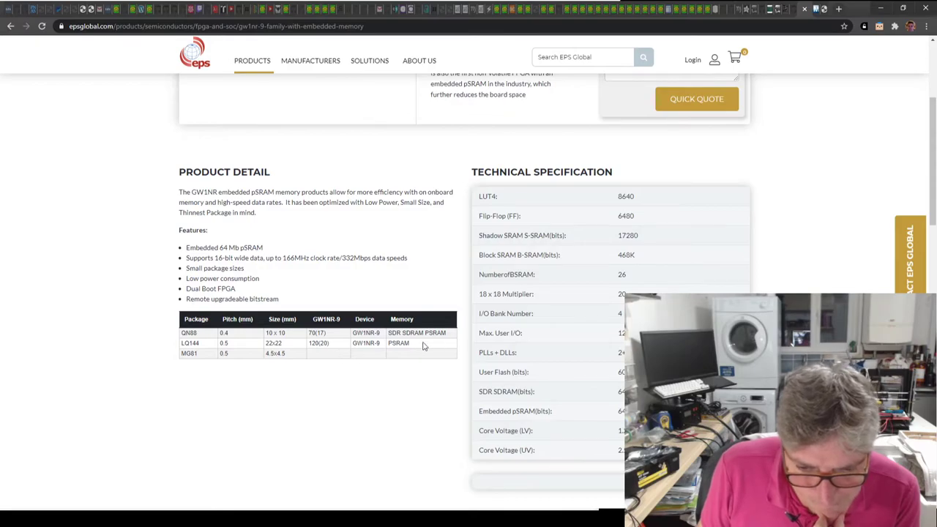
{"action": "scroll", "coordinate": [664, 180], "scroll_direction": "up", "scroll_amount": 3}
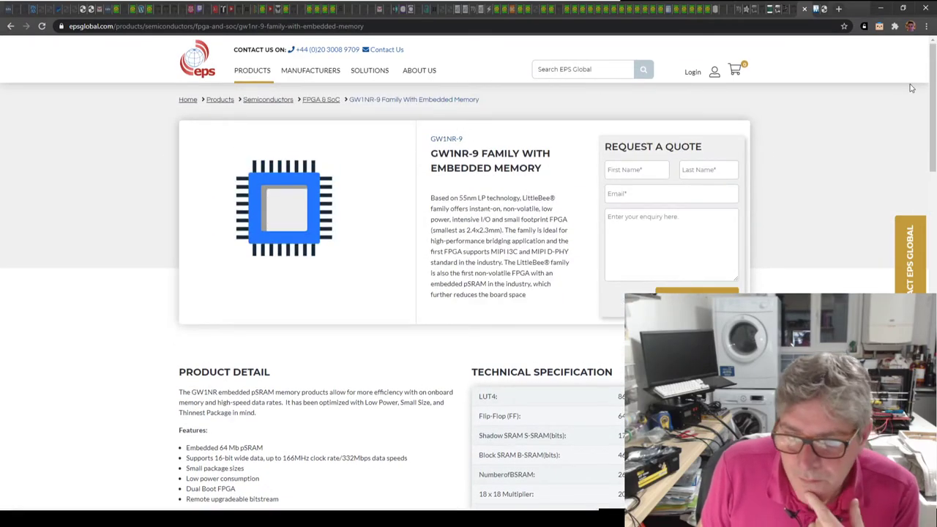
- From the Mouser GW1NR-LV9QN88C6/I5 page, open GOWIN's LittleBee GW1NR-9 FPGAs overview
{"action": "left_click", "coordinate": [816, 10]}
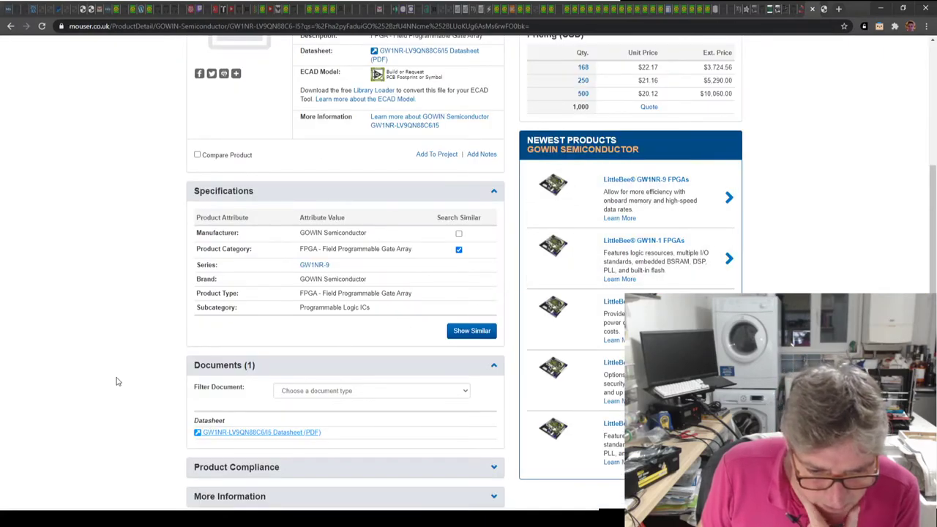
{"action": "scroll", "coordinate": [382, 331], "scroll_direction": "down", "scroll_amount": 1}
{"action": "scroll", "coordinate": [381, 329], "scroll_direction": "down", "scroll_amount": 2}
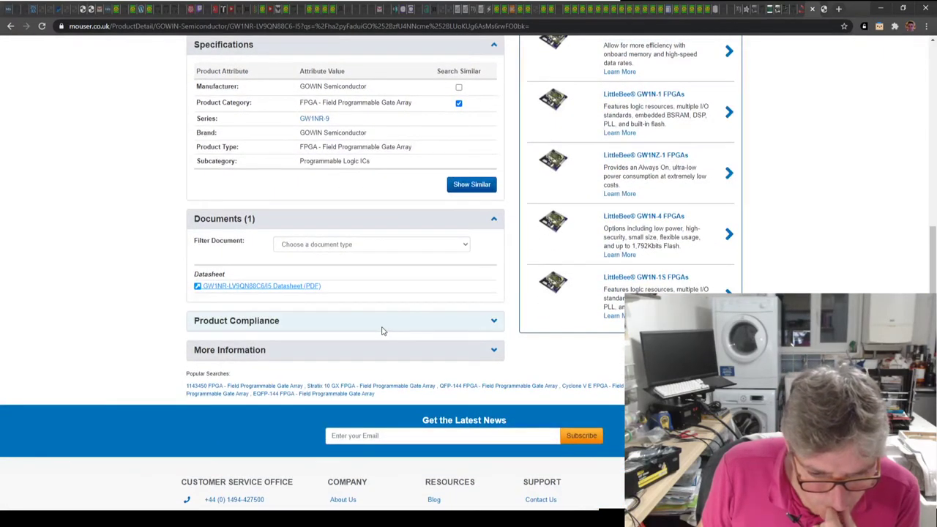
{"action": "scroll", "coordinate": [376, 331], "scroll_direction": "up", "scroll_amount": 1}
{"action": "scroll", "coordinate": [376, 331], "scroll_direction": "up", "scroll_amount": 3}
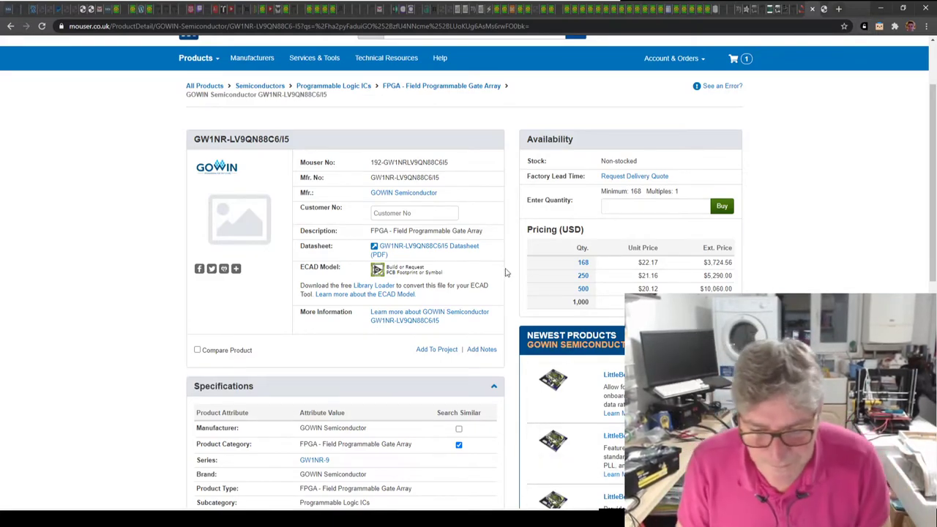
{"action": "left_click", "coordinate": [407, 320]}
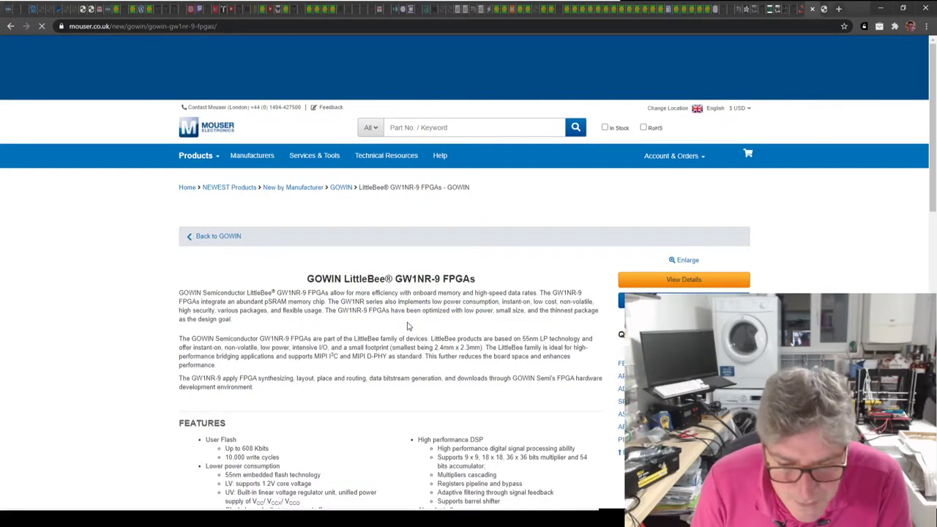
- Scroll the GW1NR-9 page past Features to the GW1NR-1/4/9 Specifications Chart
{"action": "scroll", "coordinate": [433, 326], "scroll_direction": "down", "scroll_amount": 2}
{"action": "scroll", "coordinate": [433, 325], "scroll_direction": "down", "scroll_amount": 3}
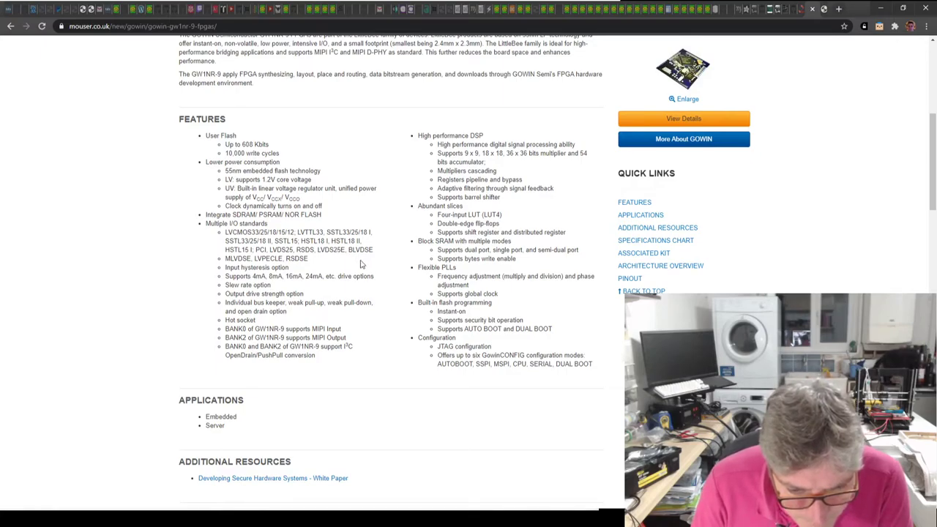
{"action": "scroll", "coordinate": [359, 268], "scroll_direction": "down", "scroll_amount": 1}
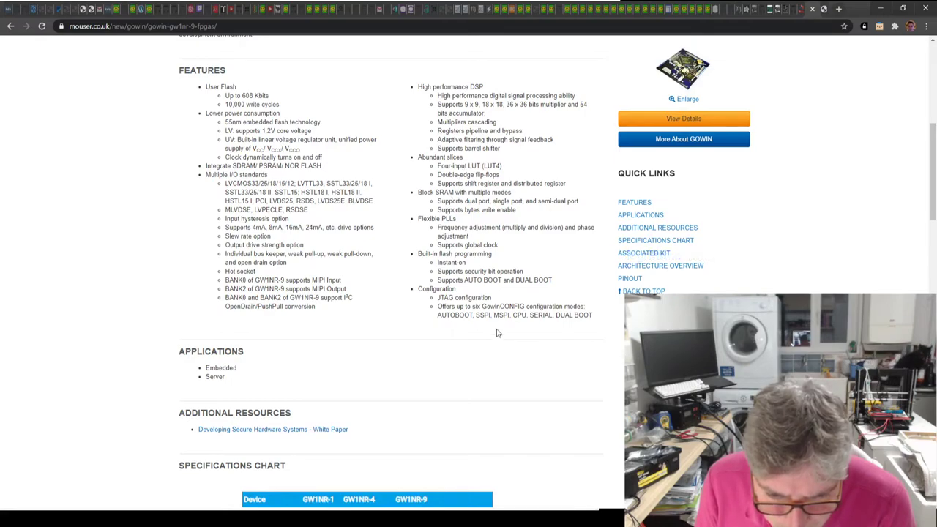
- Scroll to the Mouser GW1NR-9 table showing 8,640 LUT4, 468K block SRAM, 276 user I/O
{"action": "scroll", "coordinate": [514, 329], "scroll_direction": "down", "scroll_amount": 2}
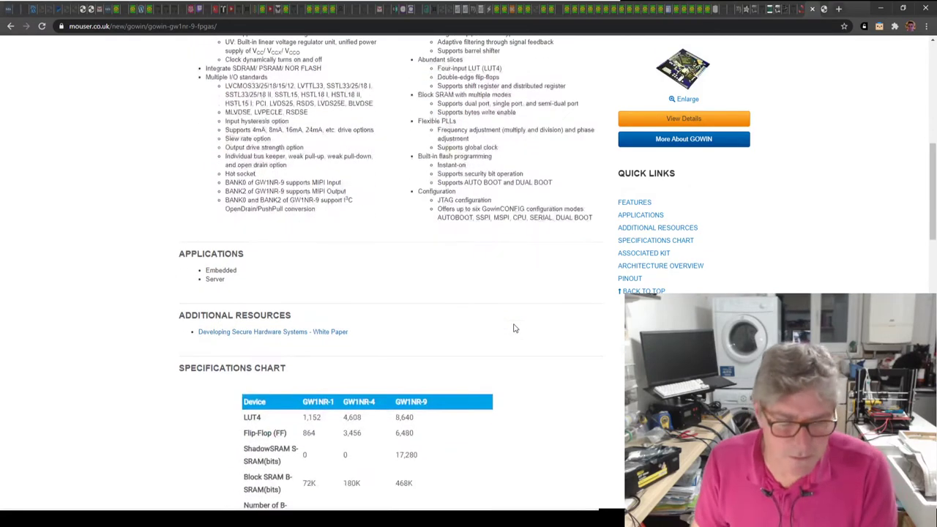
{"action": "scroll", "coordinate": [514, 329], "scroll_direction": "down", "scroll_amount": 5}
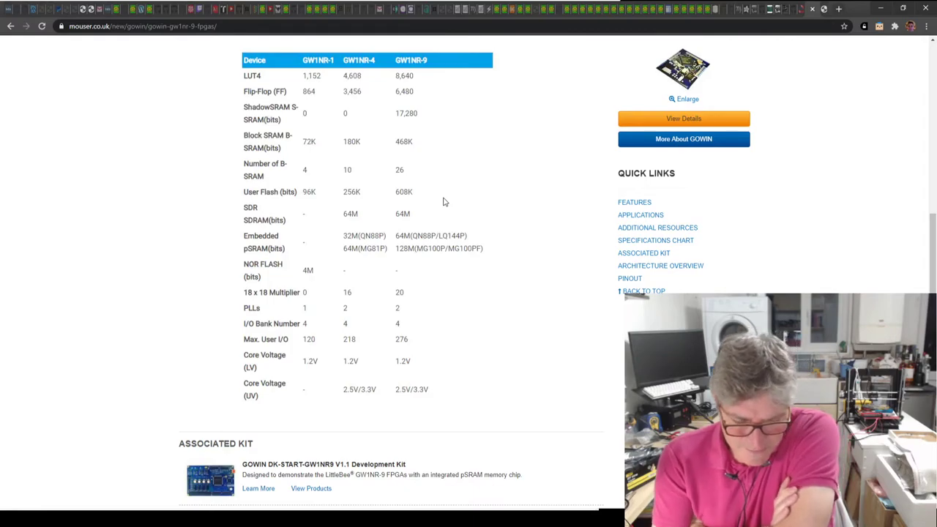
- Scroll the Mouser GW1NR-9 page back up to the Features section
{"action": "scroll", "coordinate": [427, 297], "scroll_direction": "up", "scroll_amount": 6}
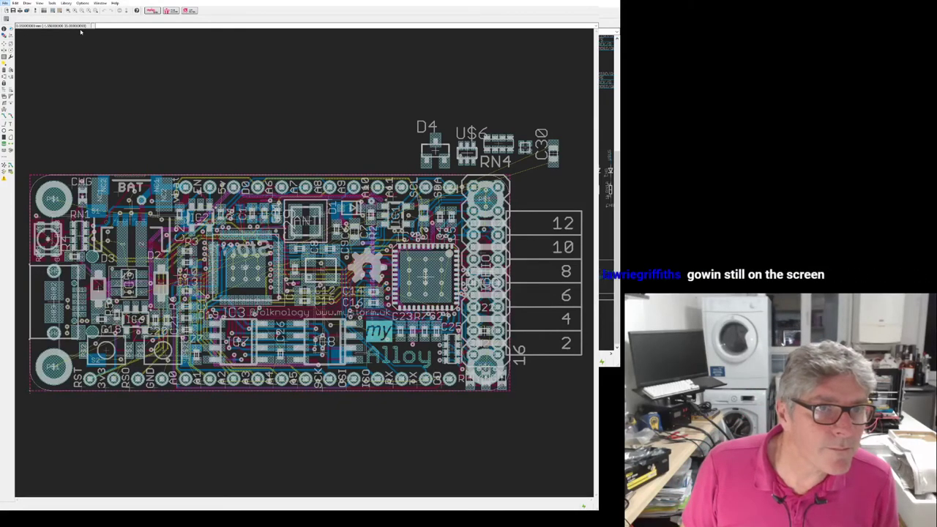
- Switch from Chrome back to the EAGLE myAlloy board layout with Alt+Tab
{"action": "key", "text": "alt+Tab"}
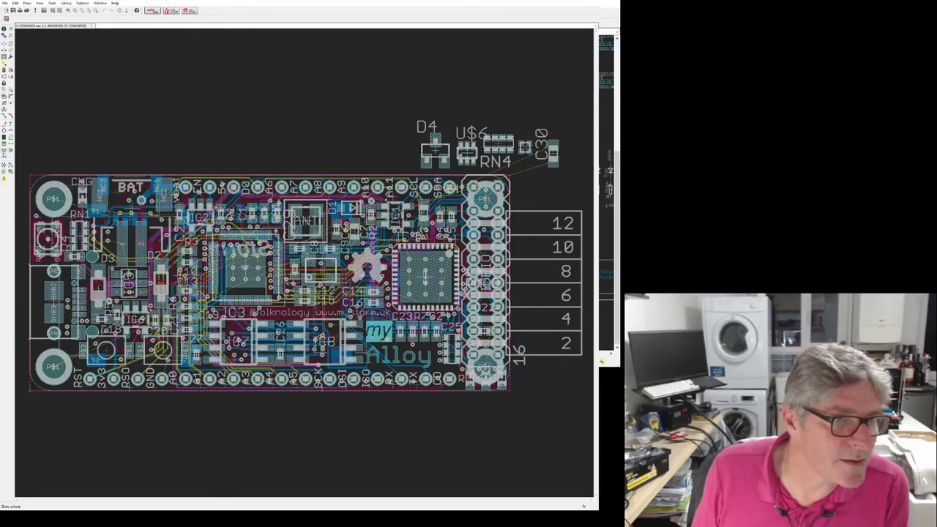
- Refill the copper pours, then move the GND pour near the right-hand header and set it down
{"action": "left_click", "coordinate": [5, 165]}
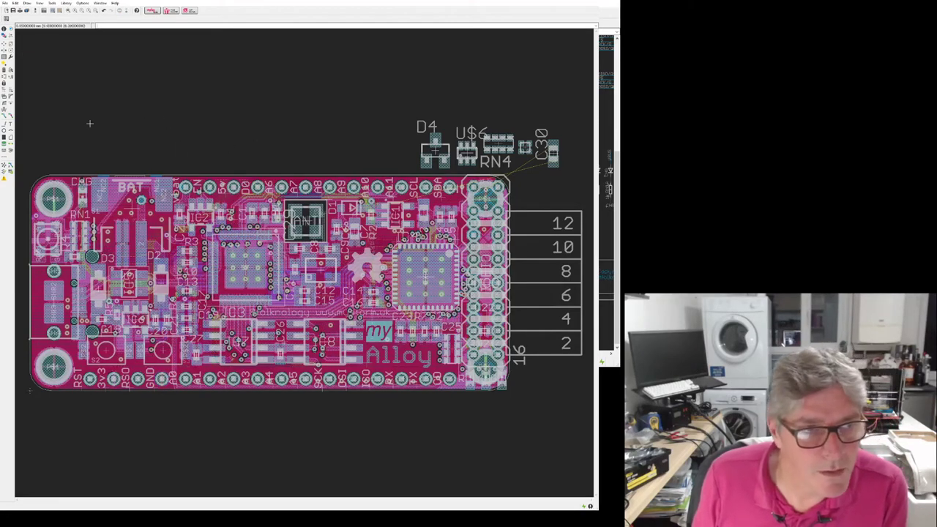
{"action": "left_click", "coordinate": [4, 45]}
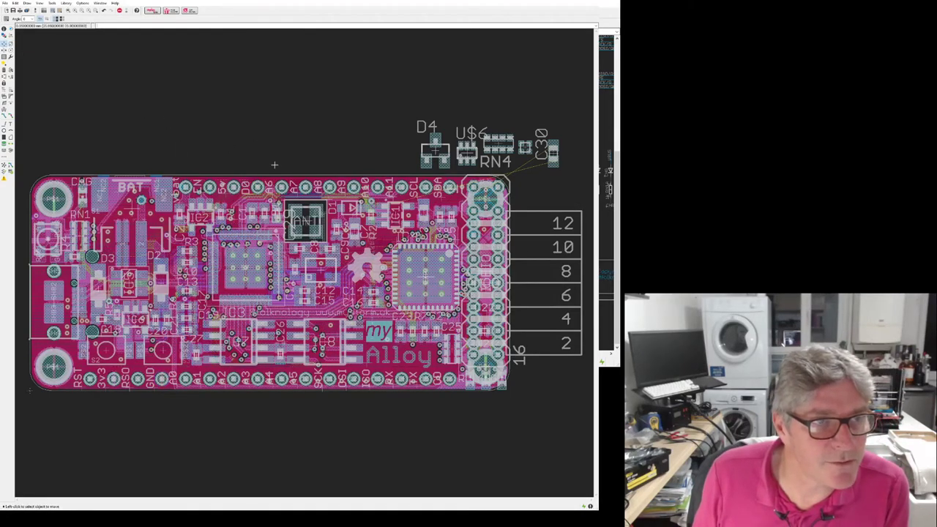
{"action": "left_click", "coordinate": [522, 271]}
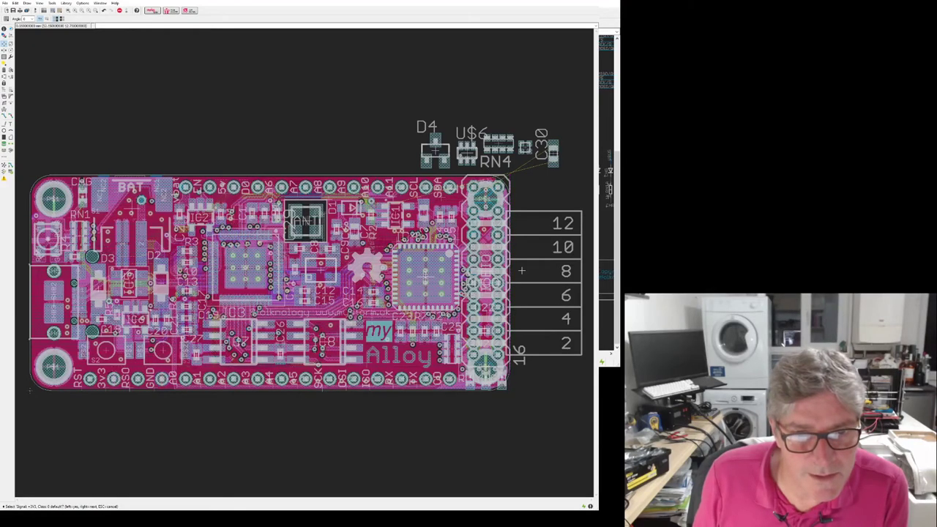
{"action": "right_click", "coordinate": [522, 271]}
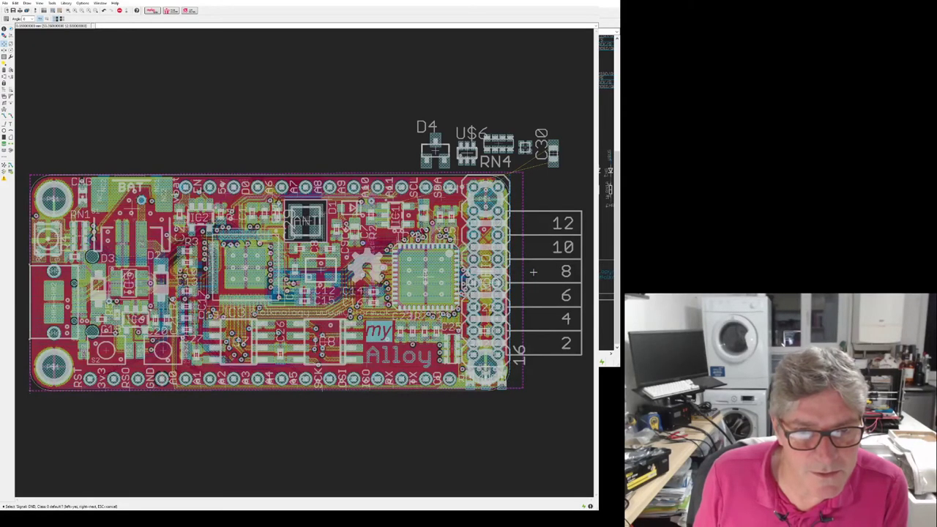
{"action": "right_click", "coordinate": [537, 271]}
{"action": "right_click", "coordinate": [542, 269]}
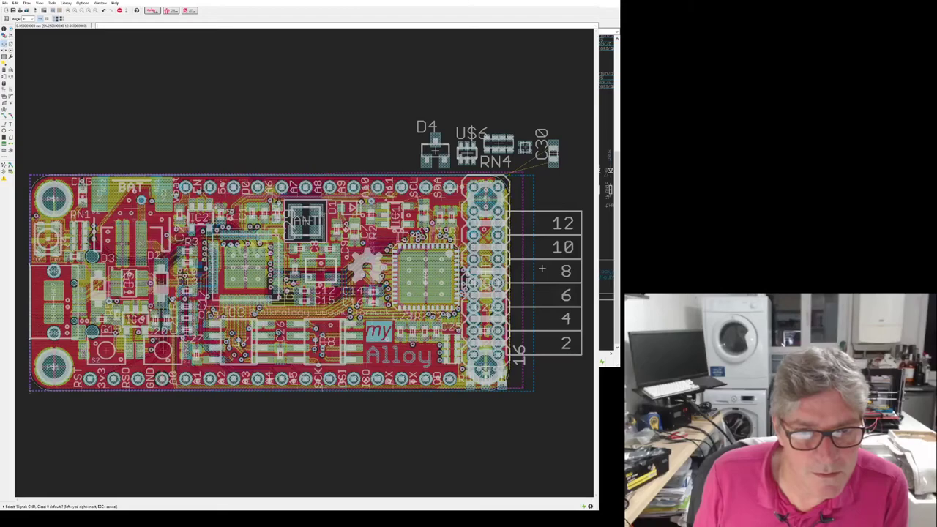
{"action": "left_click", "coordinate": [542, 270]}
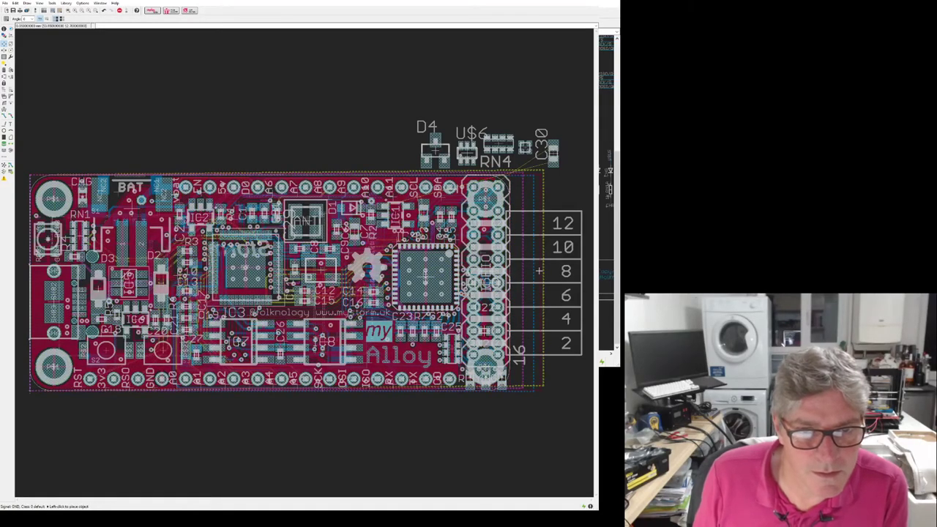
{"action": "left_click", "coordinate": [539, 271]}
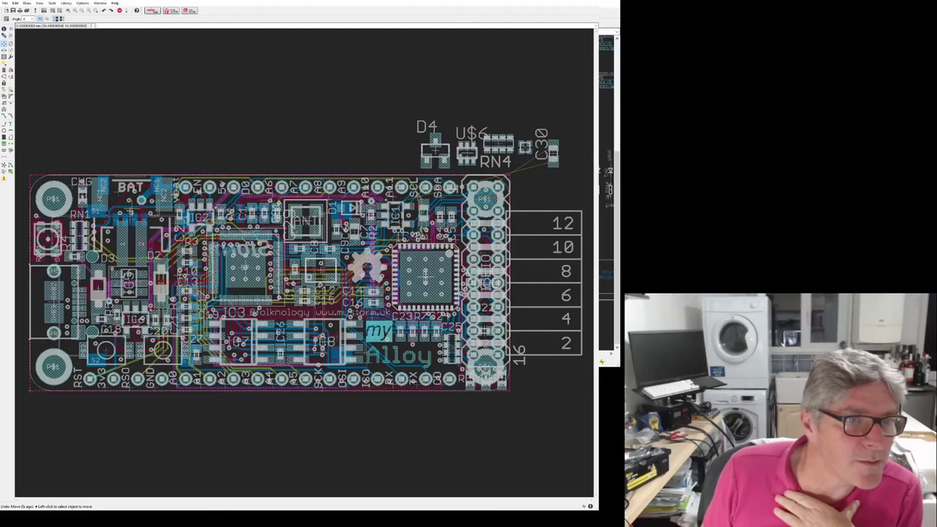
- Move the BAT connector to the board's top-left edge and carry the NC1/NC2 part beside it
{"action": "left_click", "coordinate": [140, 154]}
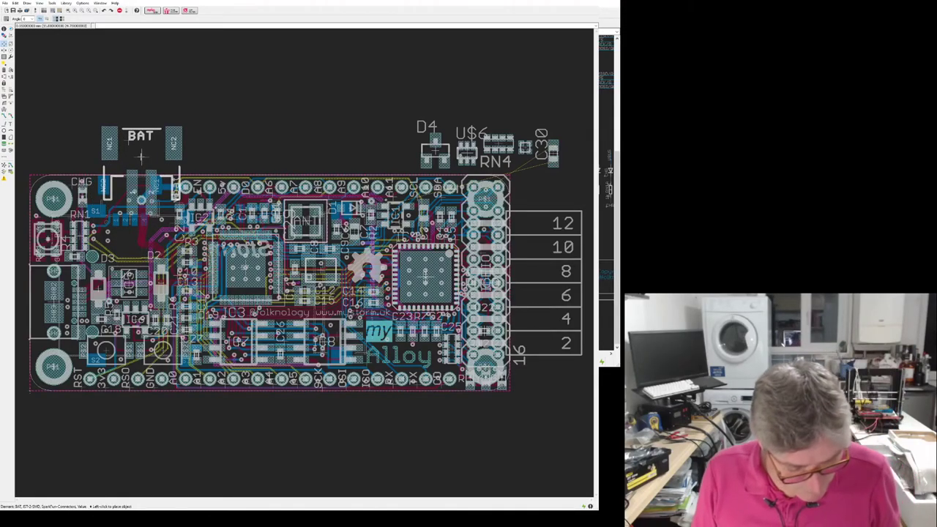
{"action": "left_click", "coordinate": [129, 208]}
{"action": "left_click", "coordinate": [130, 171]}
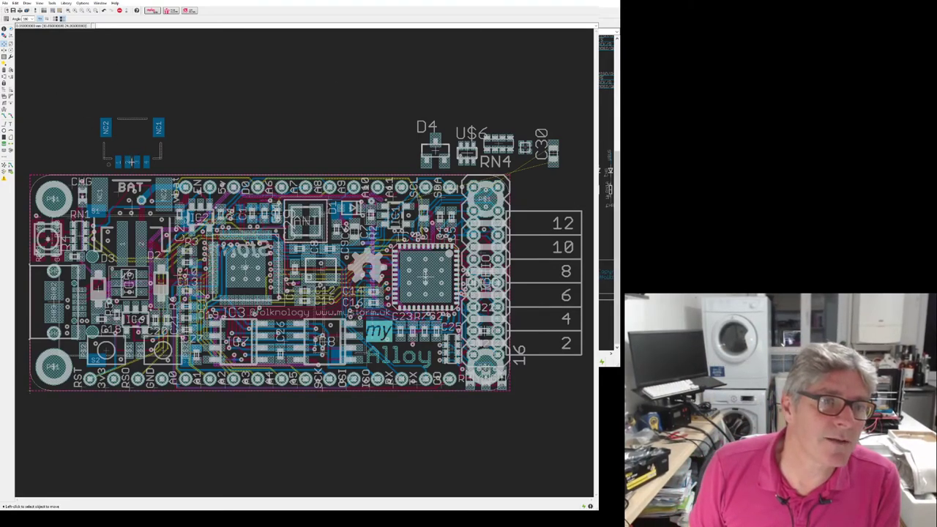
{"action": "left_click", "coordinate": [124, 151]}
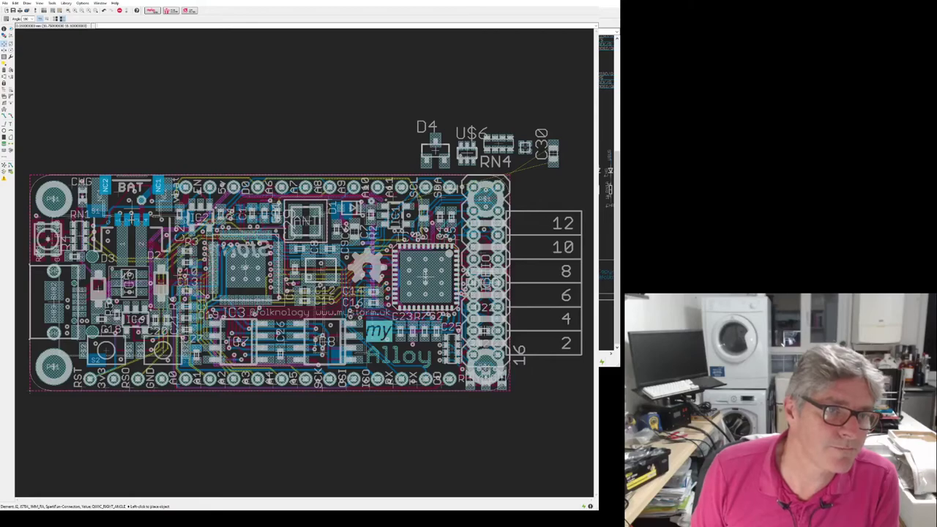
{"action": "left_click", "coordinate": [158, 188]}
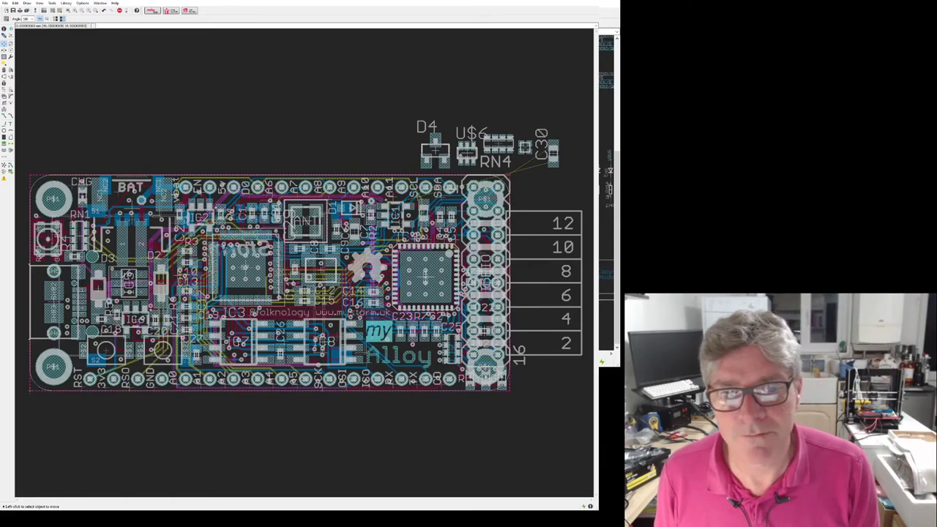
{"action": "scroll", "coordinate": [305, 280], "scroll_direction": "down", "scroll_amount": 2}
{"action": "scroll", "coordinate": [305, 280], "scroll_direction": "up", "scroll_amount": 2}
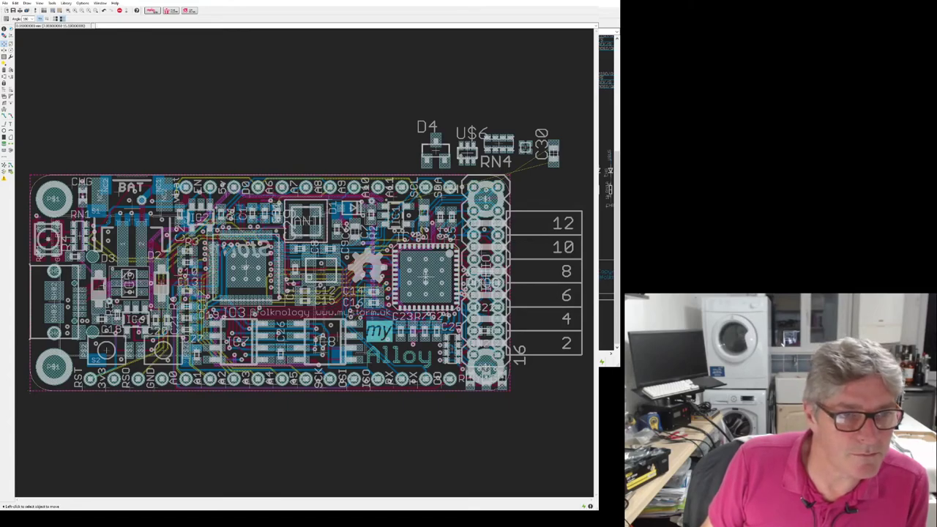
- Shift D4 and U$6 to slightly new spots above the board
{"action": "left_click", "coordinate": [434, 151]}
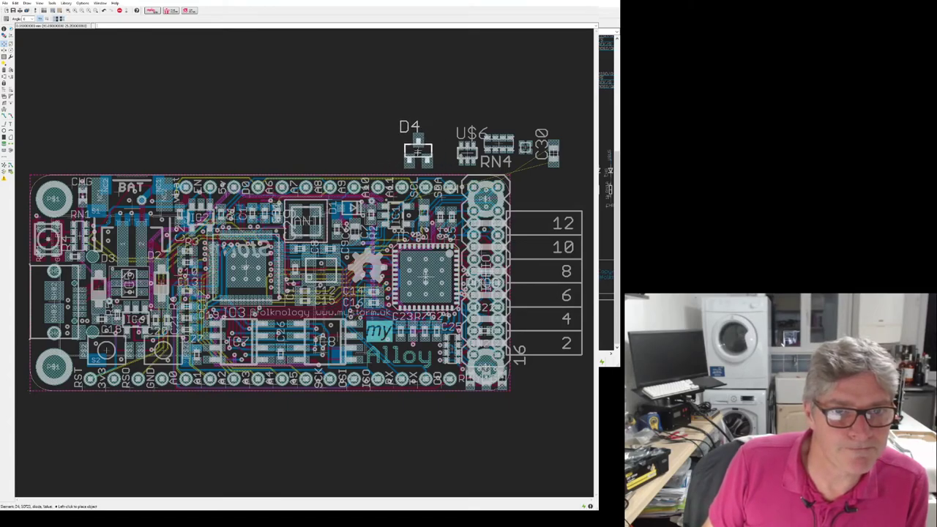
{"action": "left_click", "coordinate": [428, 147]}
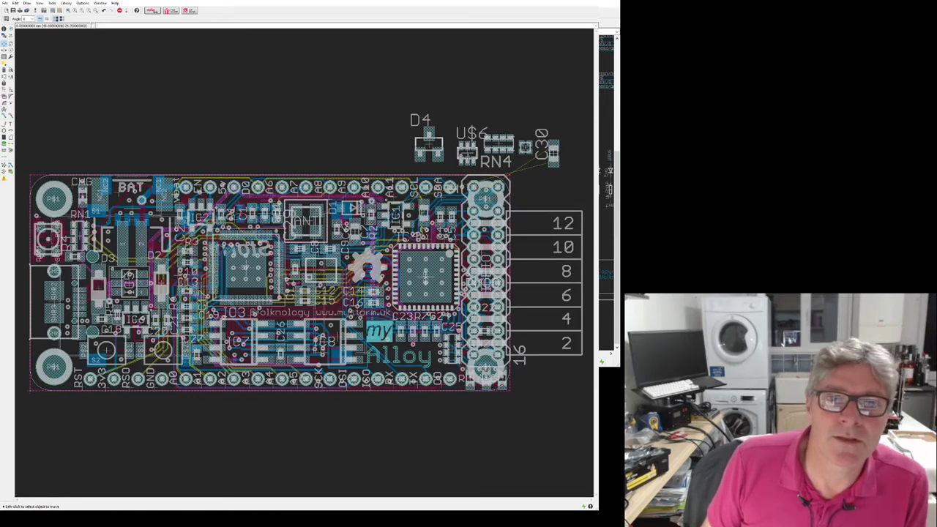
{"action": "left_click", "coordinate": [467, 151]}
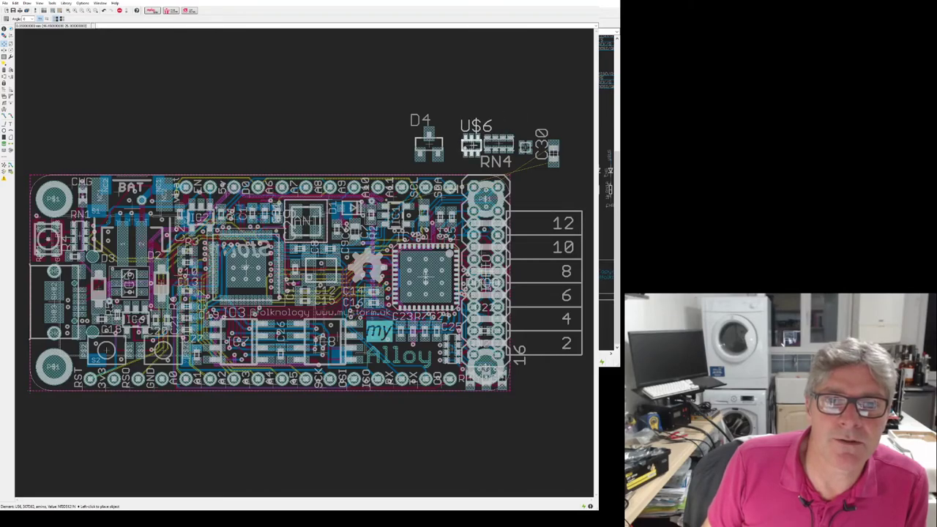
{"action": "left_click", "coordinate": [472, 146]}
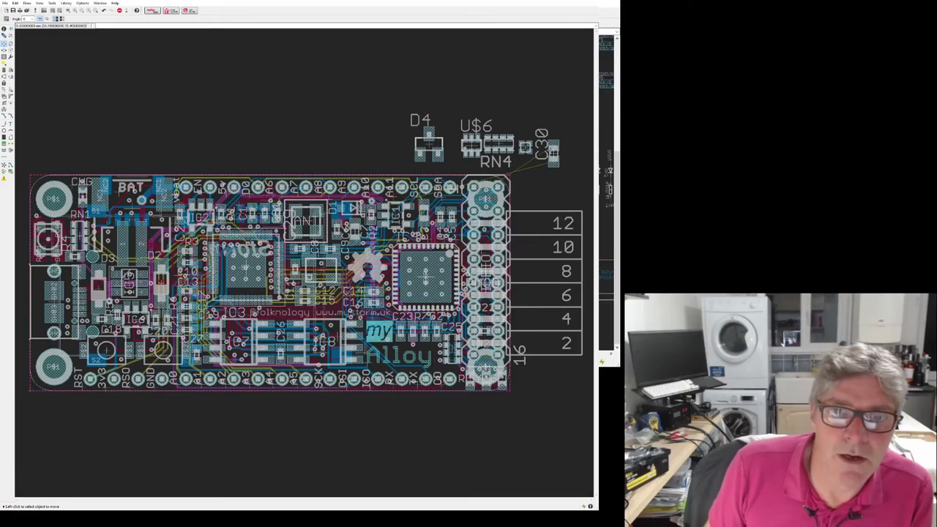
- Place the RGB LED just right of the board, then cancel the RN2 move and undo the LED drop
{"action": "left_click", "coordinate": [525, 147]}
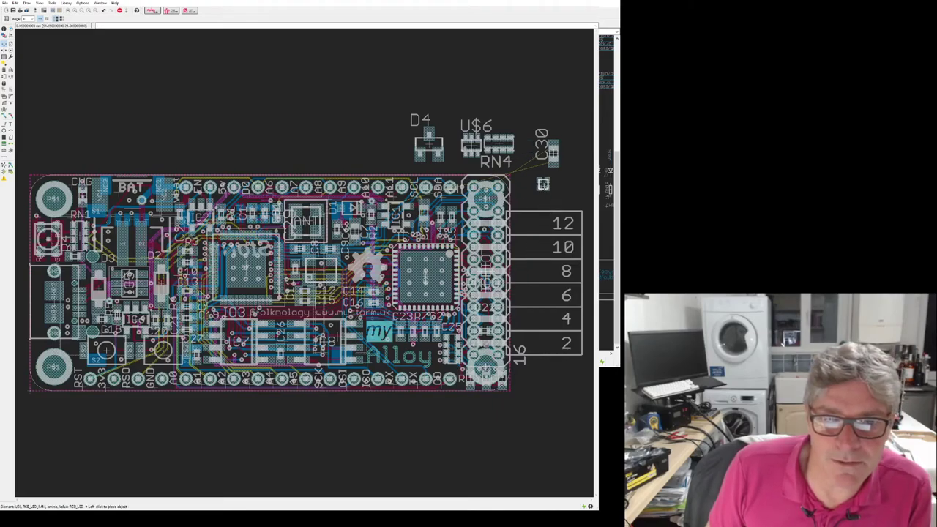
{"action": "left_click", "coordinate": [544, 184]}
{"action": "left_click", "coordinate": [544, 184]}
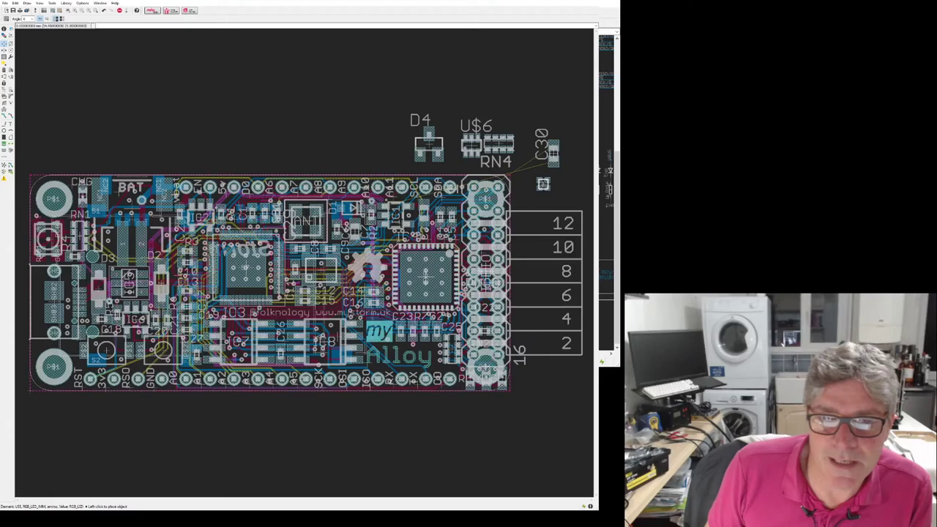
{"action": "left_click", "coordinate": [451, 371]}
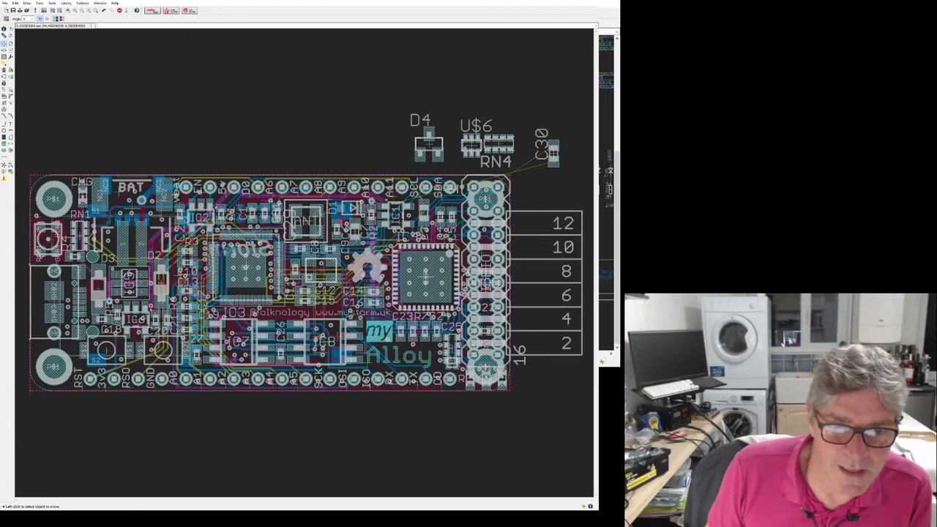
{"action": "left_click", "coordinate": [451, 350]}
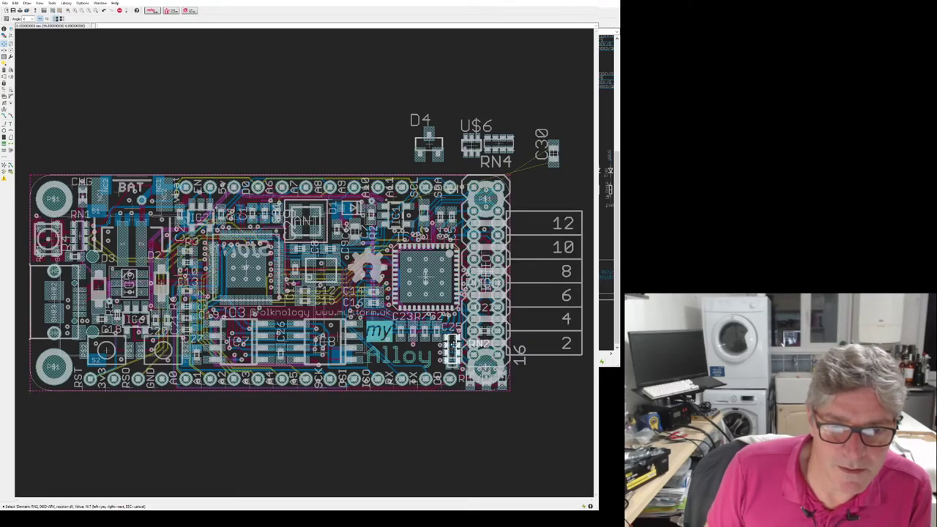
{"action": "key", "text": "Escape"}
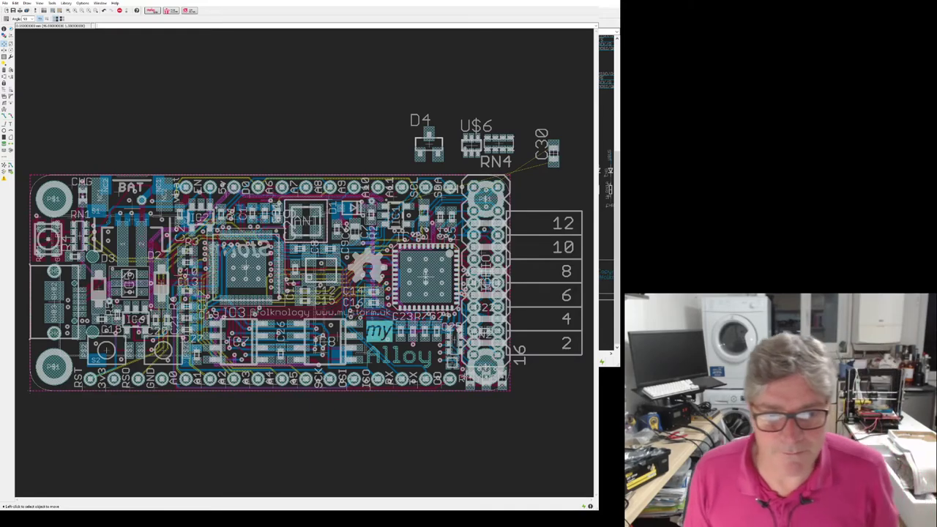
{"action": "key", "text": "ctrl+z"}
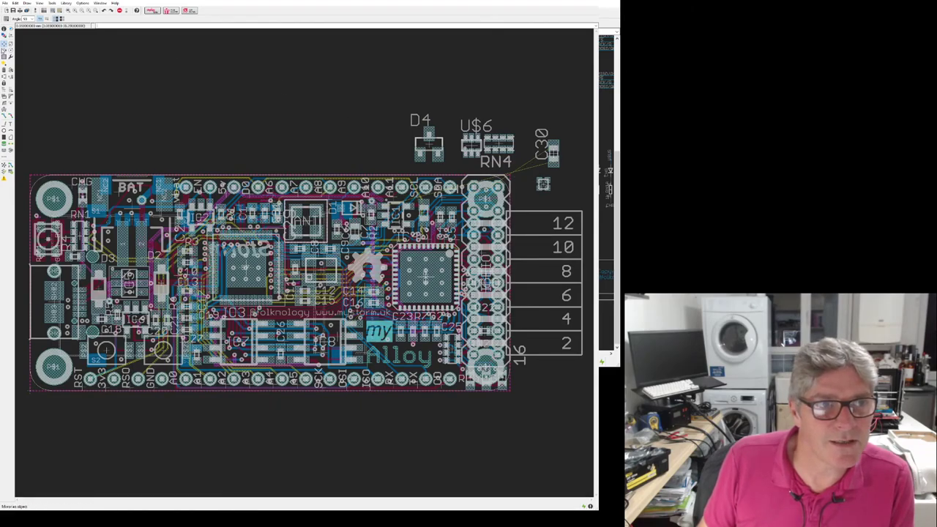
- Reposition the small LED part just off the board's top-right corner below C30
{"action": "left_click_drag", "start_coordinate": [543, 184], "coordinate": [531, 189]}
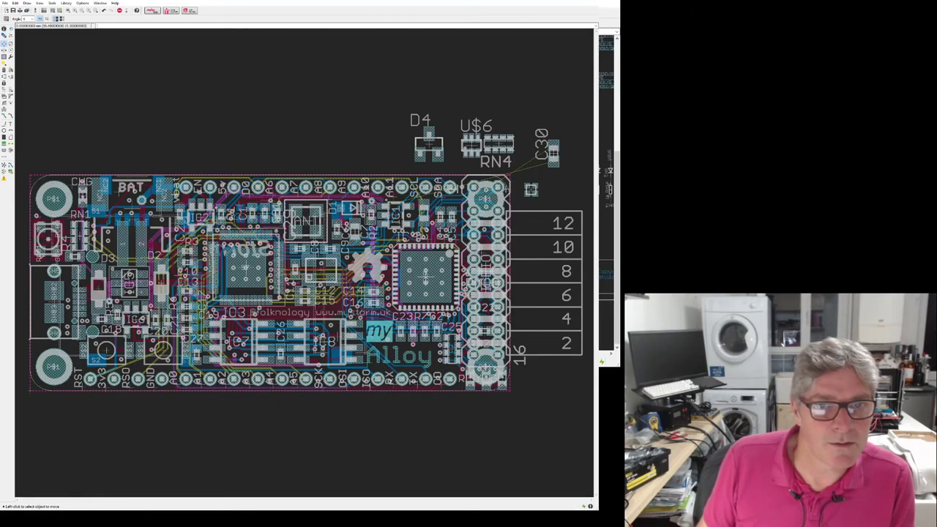
{"action": "left_click", "coordinate": [531, 189]}
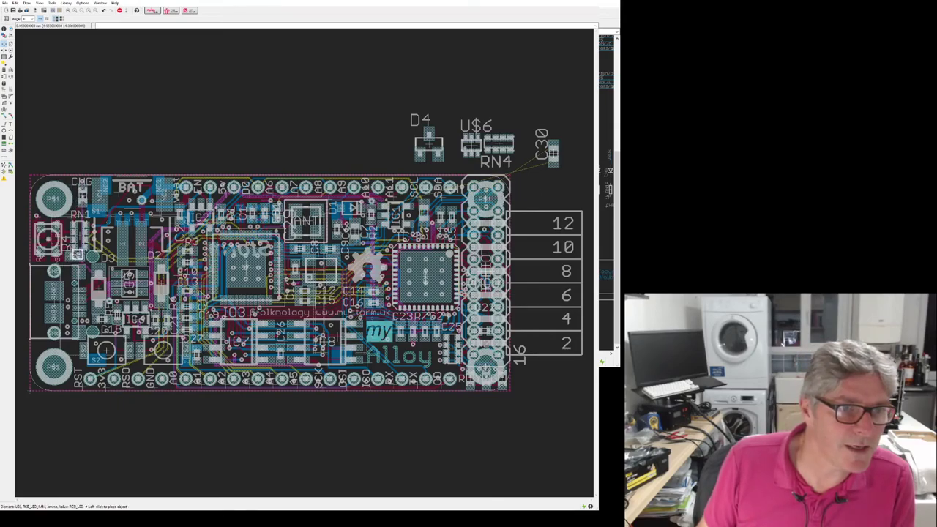
{"action": "left_click", "coordinate": [536, 177]}
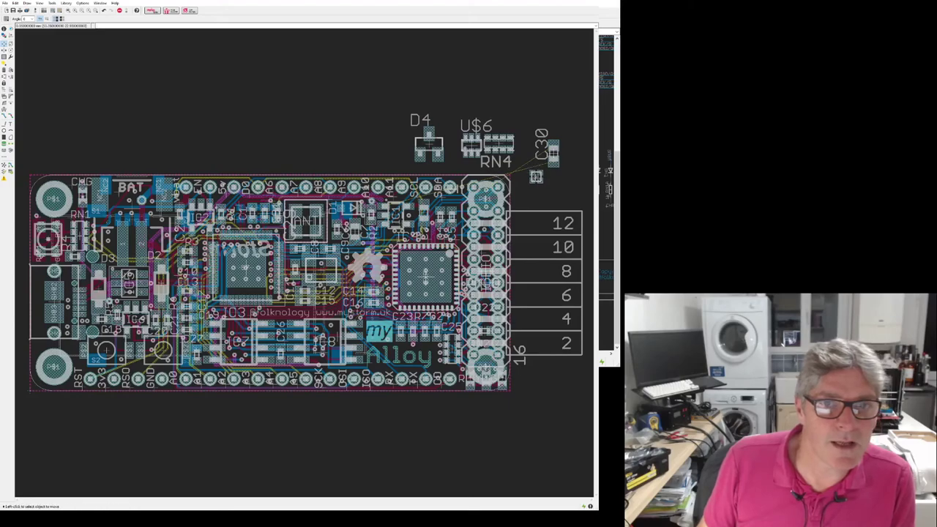